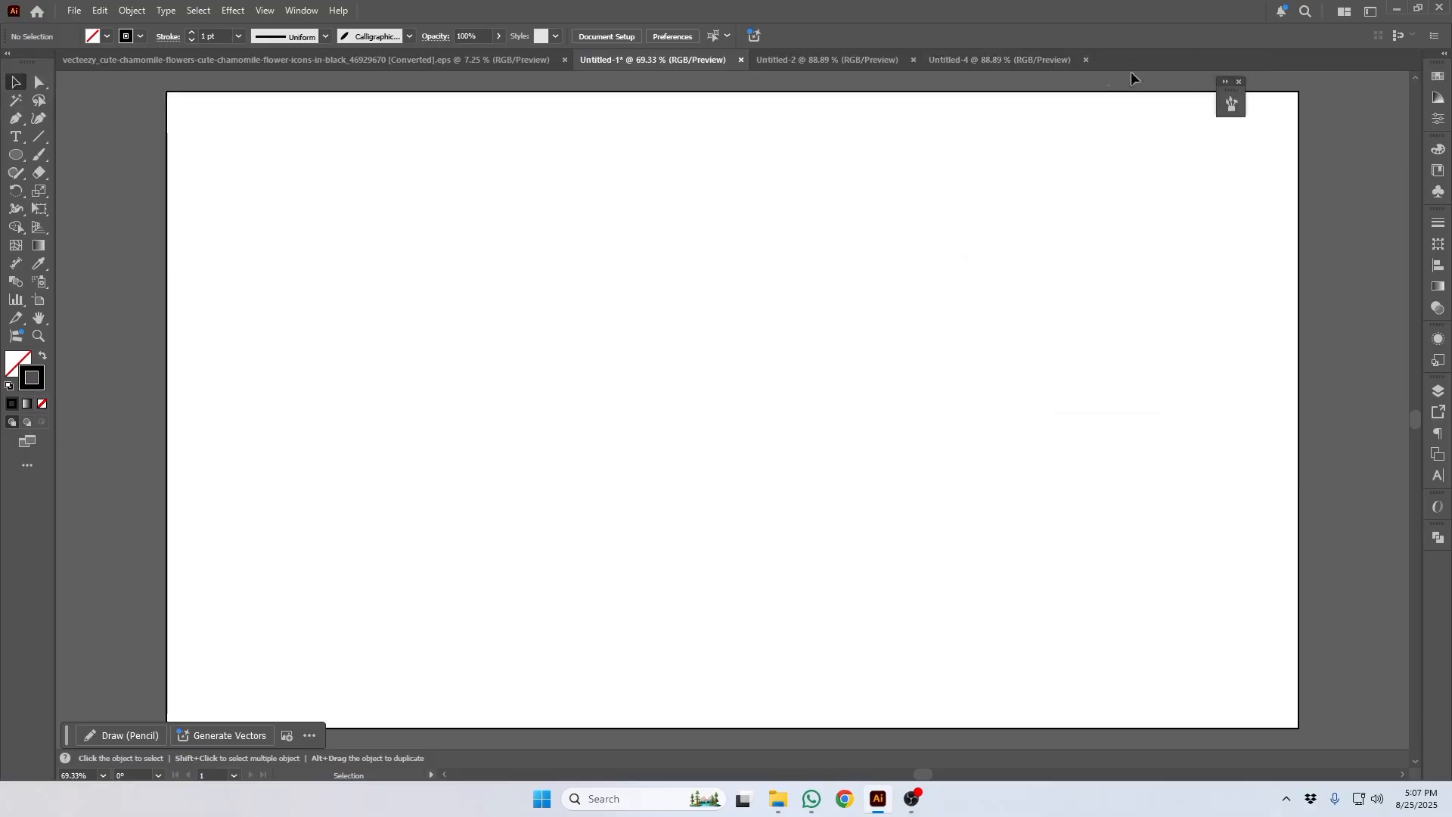
Step: Close the spare untitled document and draw a small circle in the upper-left area of a blank artboard
{"action": "left_click", "coordinate": [1086, 61]}
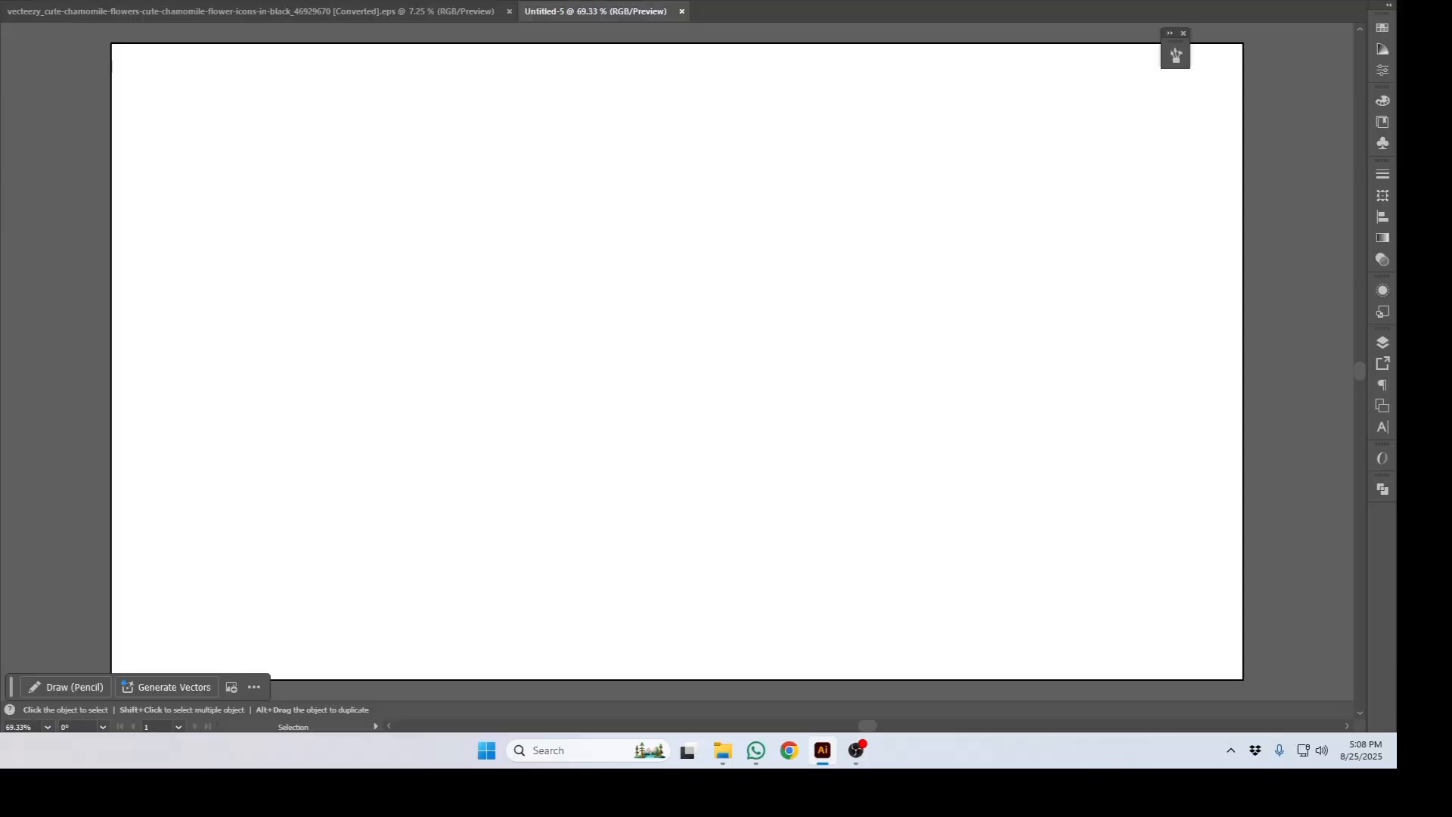
{"action": "key", "text": "l"}
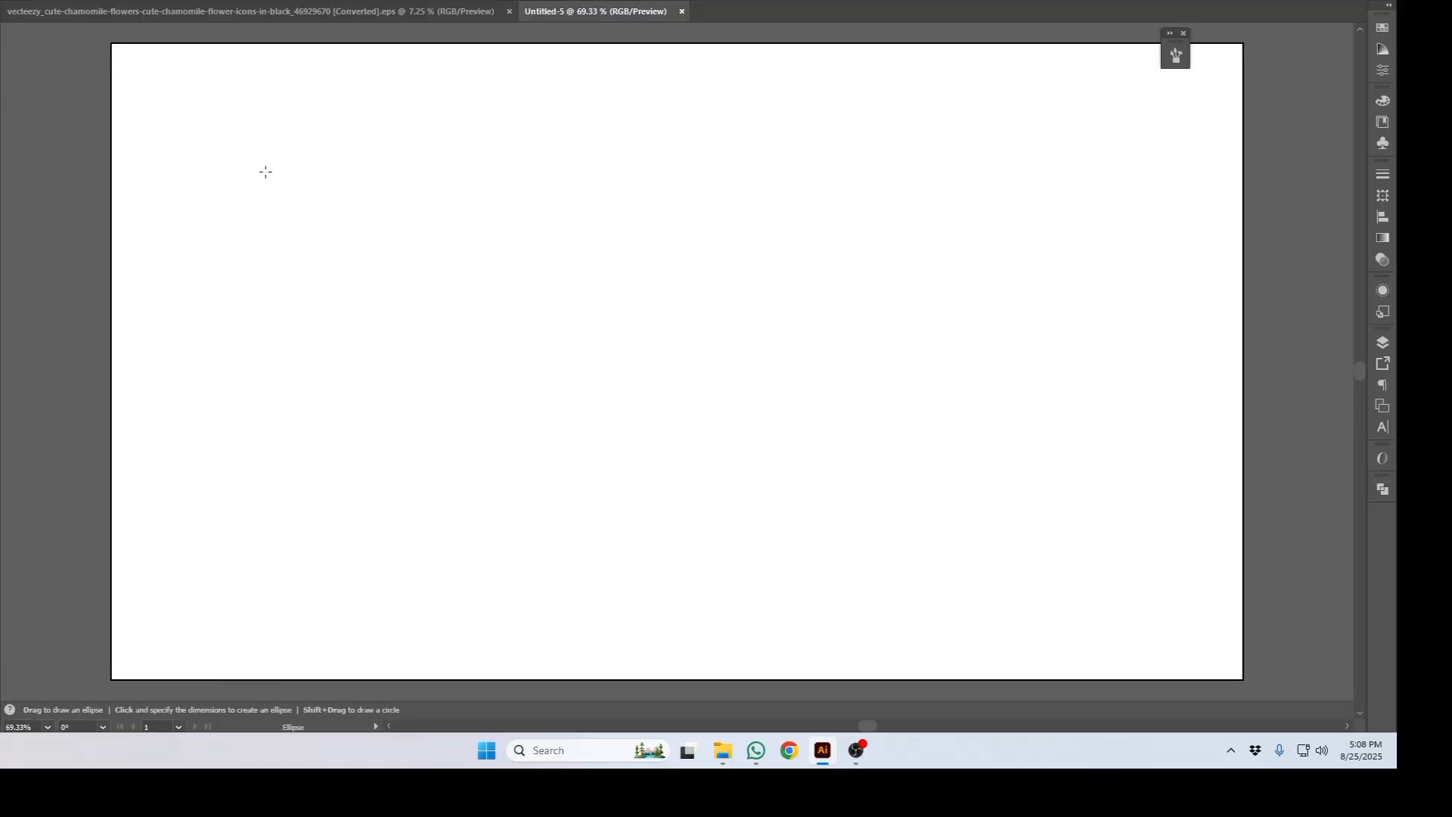
{"action": "left_click_drag", "start_coordinate": [265, 172], "coordinate": [278, 186]}
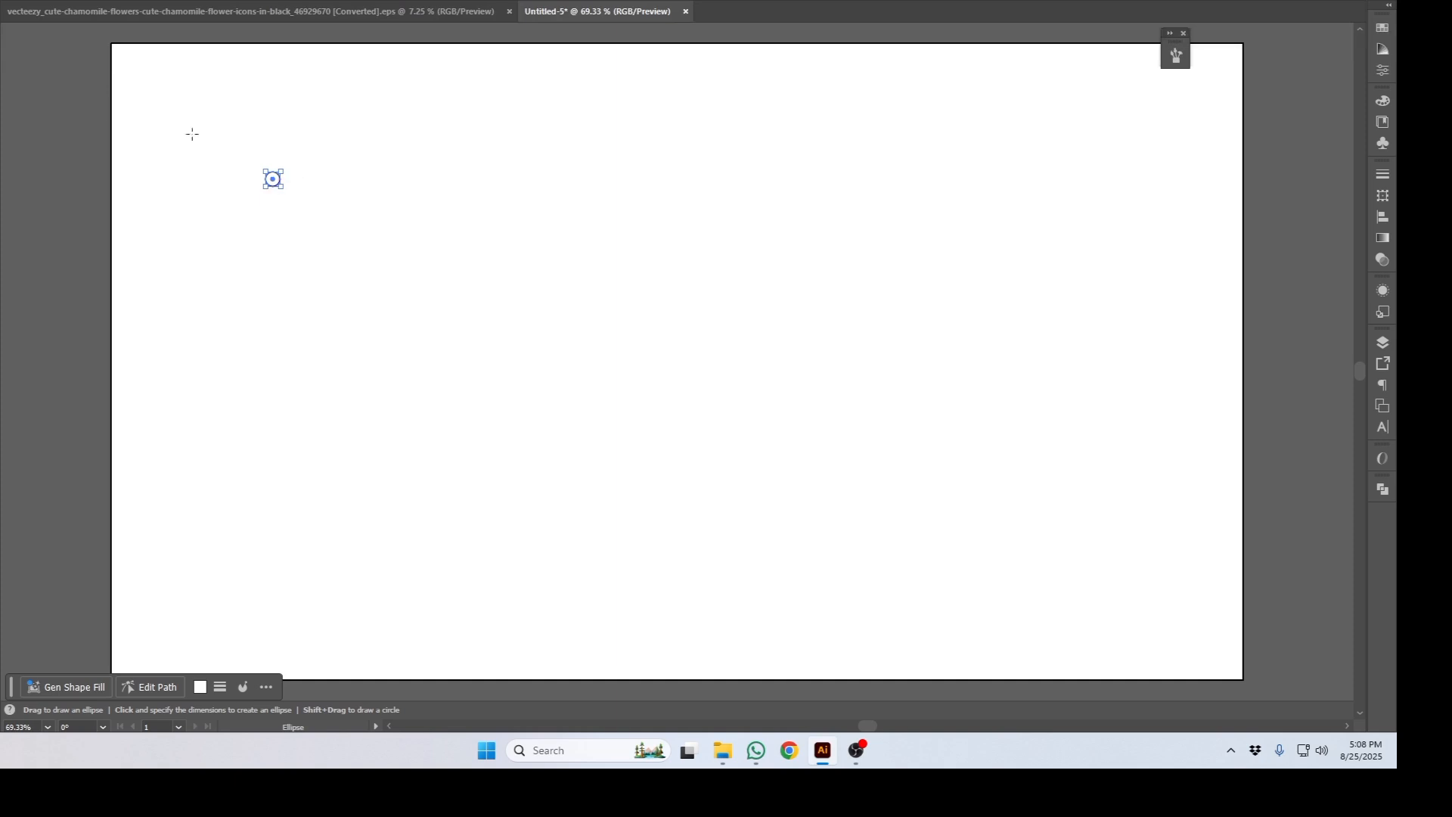
Step: Remove the small circle's fill and swap its fill and stroke to make it solid black
{"action": "key", "text": "F6"}
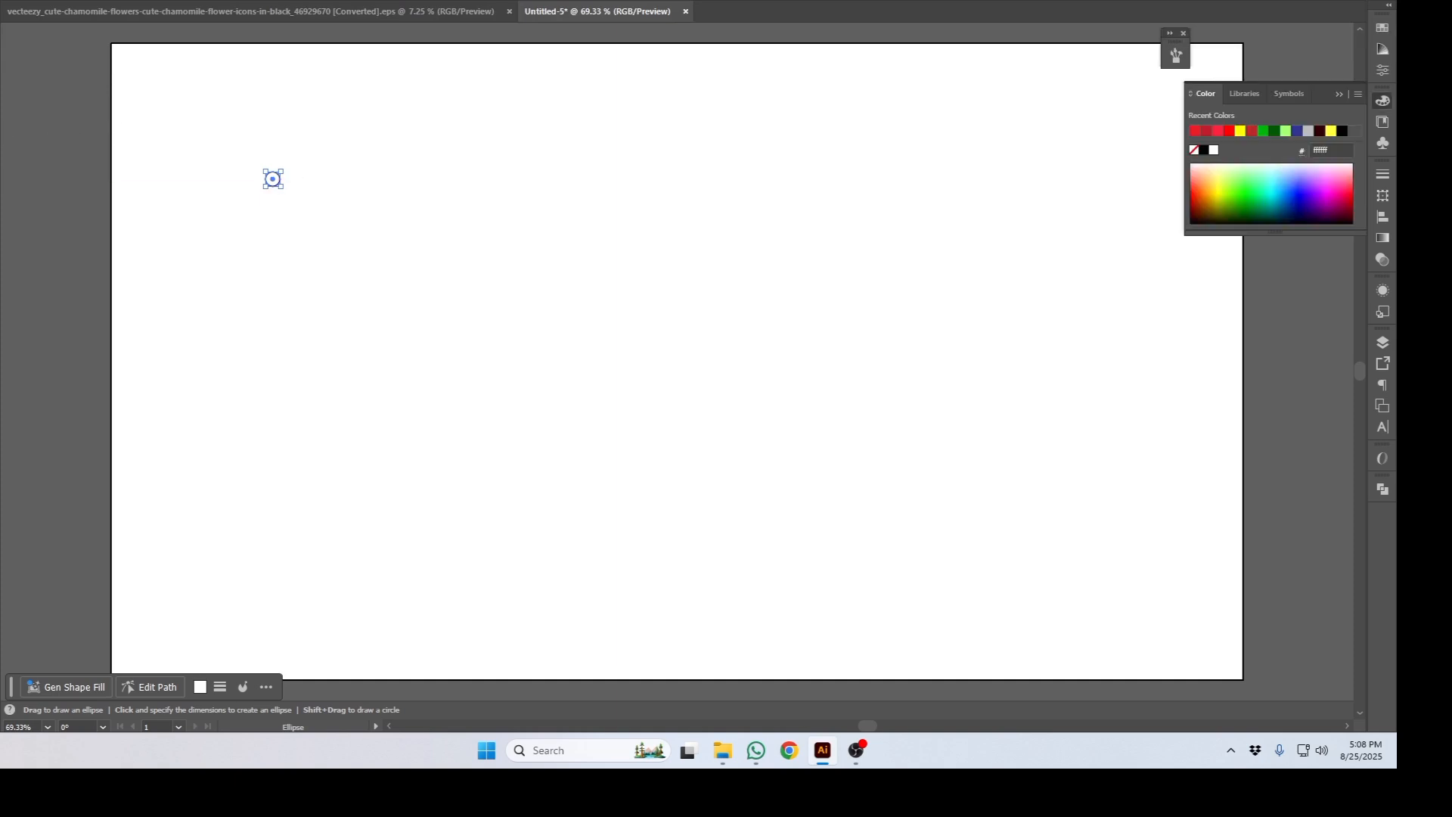
{"action": "key", "text": "/"}
{"action": "key", "text": "v"}
{"action": "left_click", "coordinate": [320, 176]}
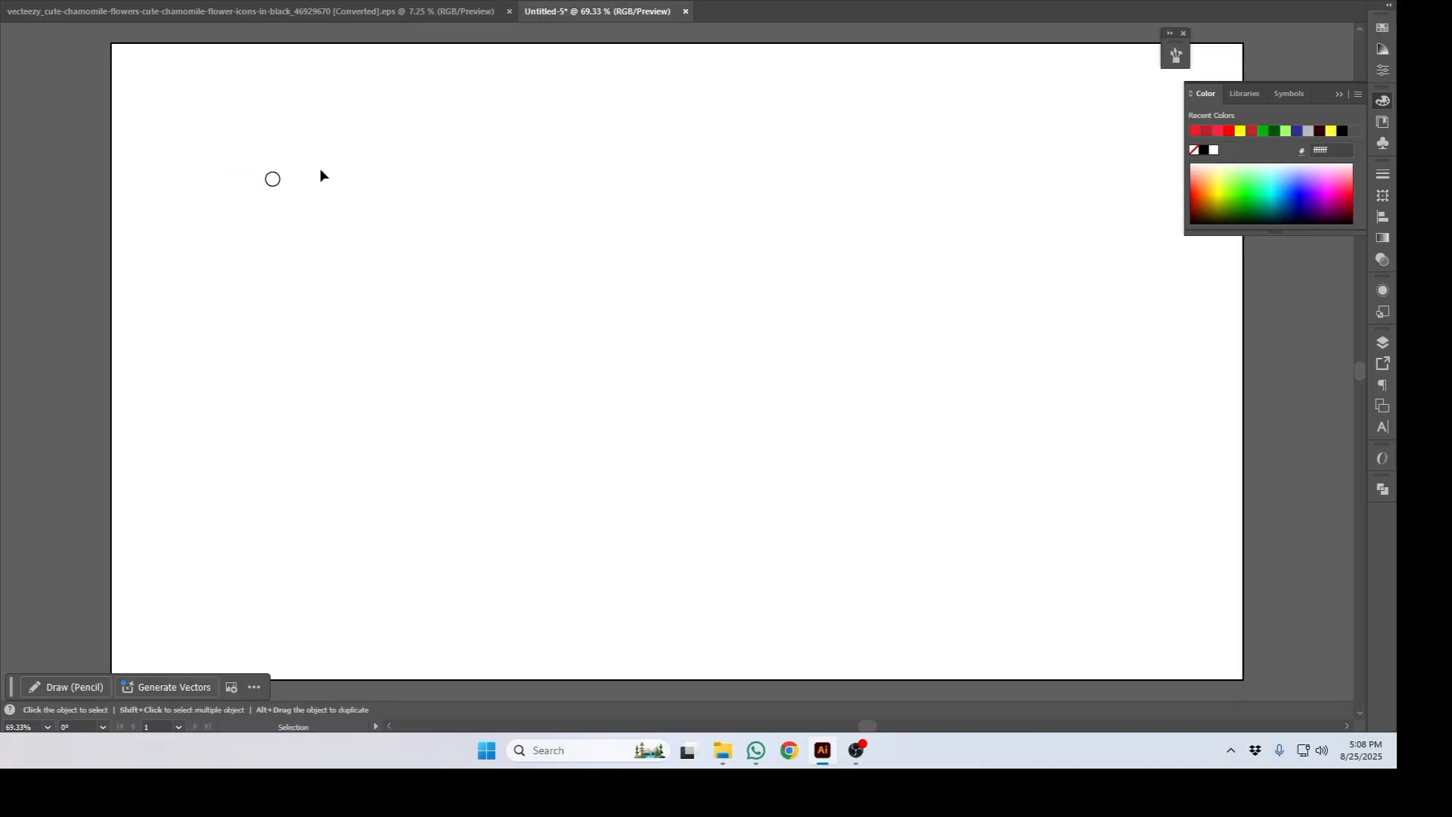
{"action": "left_click", "coordinate": [278, 183]}
{"action": "key", "text": "shift+x"}
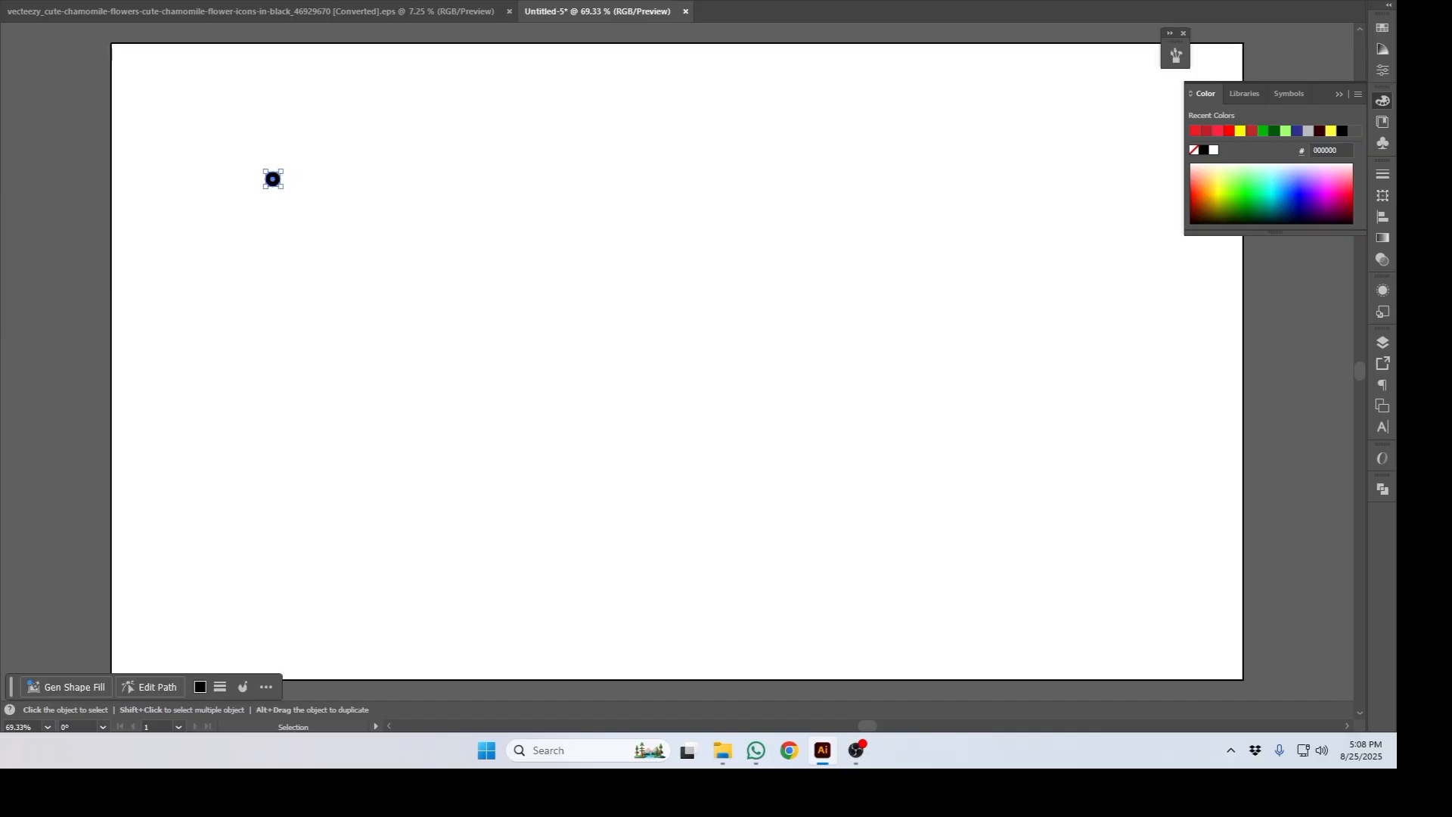
Step: Move the black circle closer to the artboard's upper-left corner and display the available brushes
{"action": "left_click", "coordinate": [198, 255]}
{"action": "left_click", "coordinate": [280, 184]}
{"action": "left_click", "coordinate": [304, 188]}
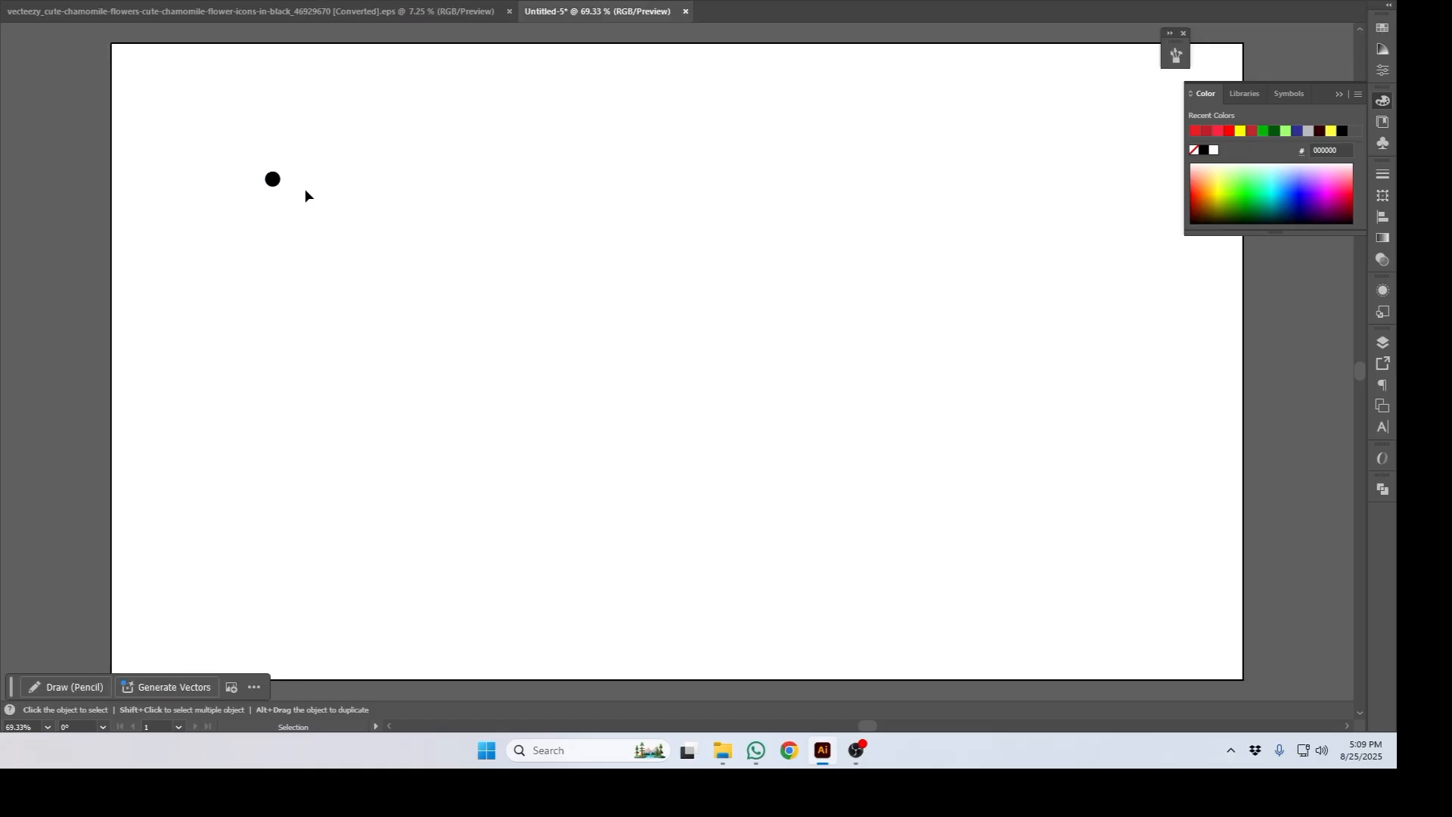
{"action": "left_click_drag", "start_coordinate": [274, 184], "coordinate": [170, 139]}
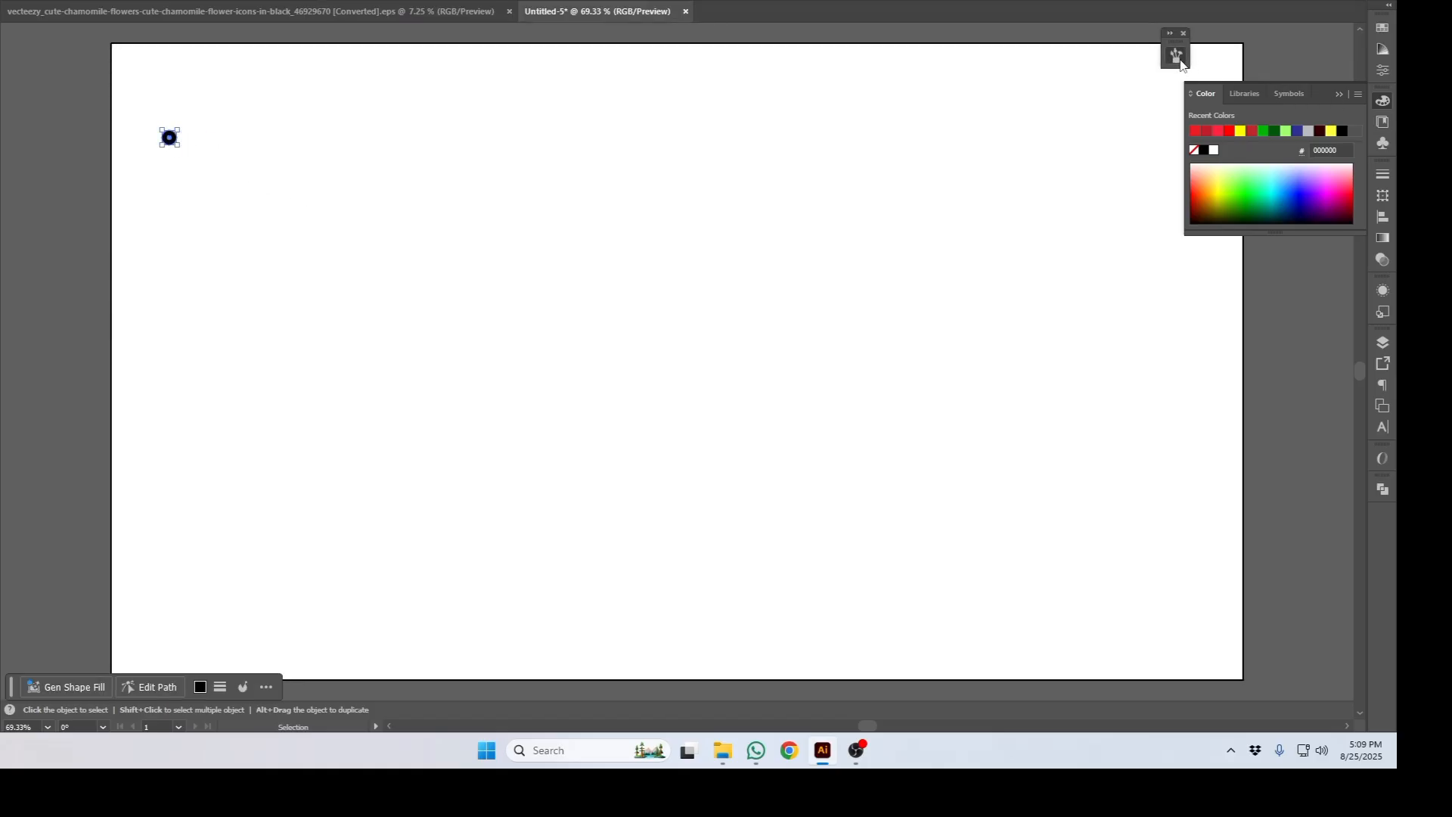
{"action": "left_click", "coordinate": [1177, 56]}
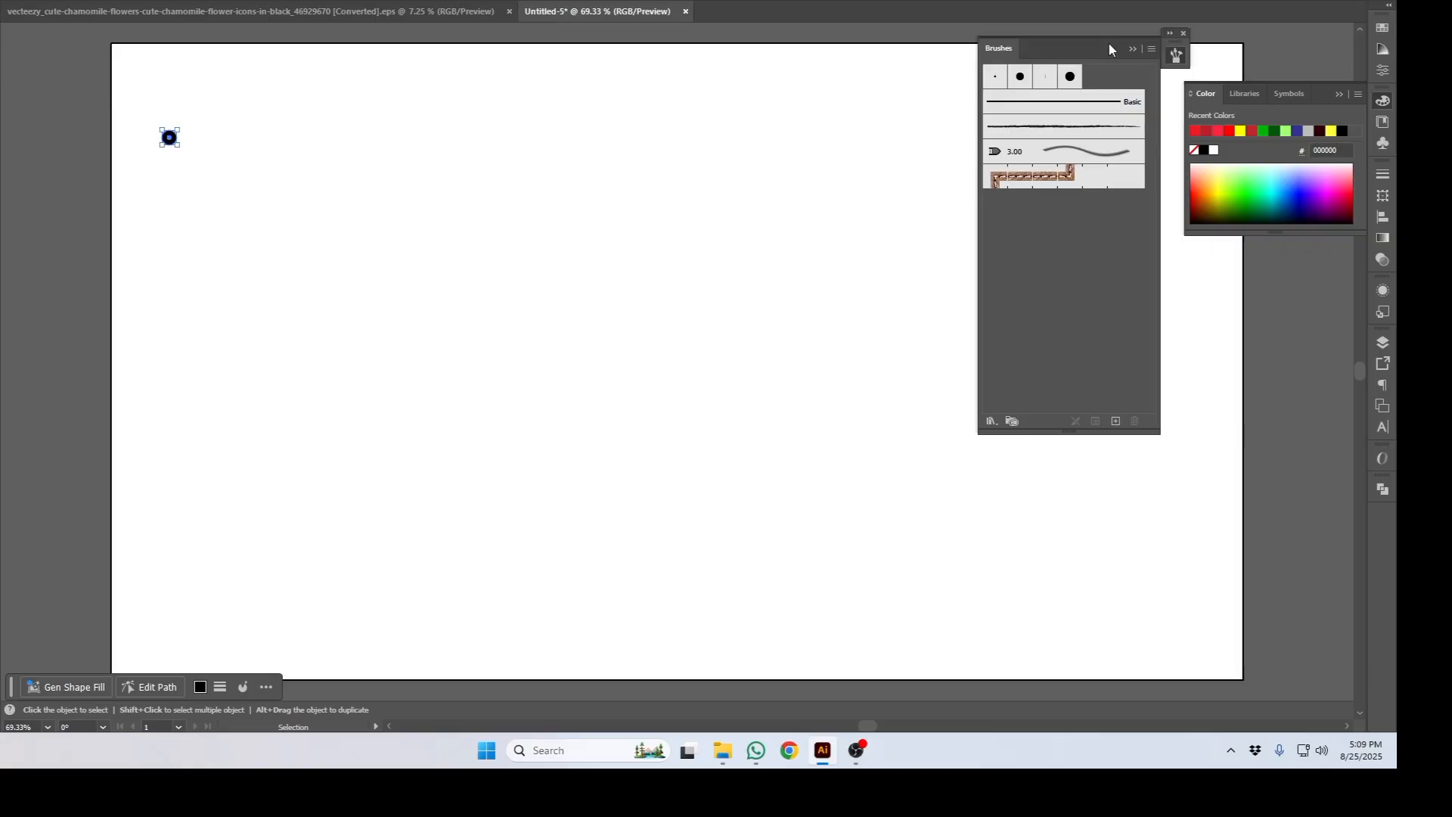
{"action": "left_click", "coordinate": [1116, 420]}
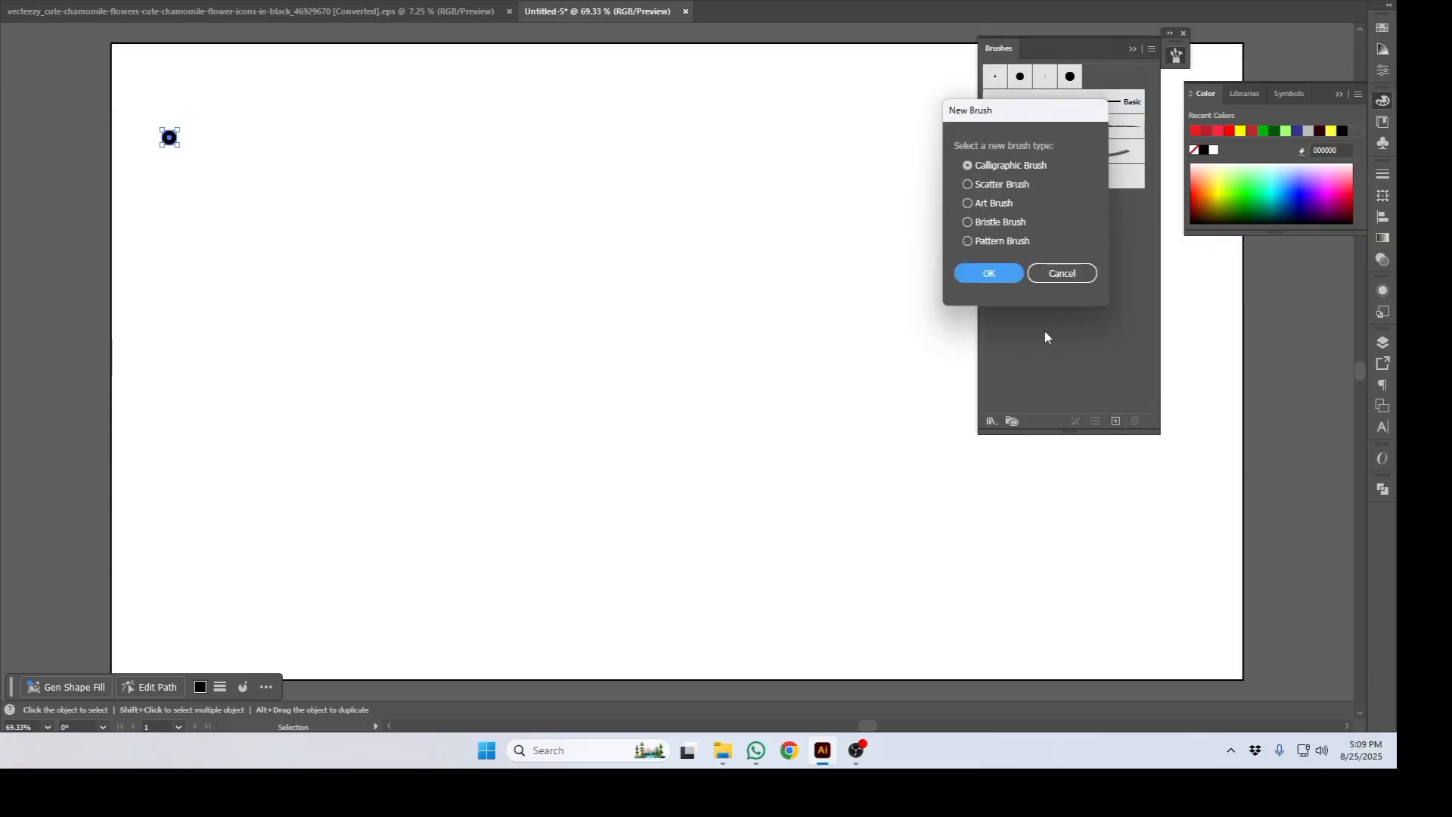
{"action": "left_click", "coordinate": [446, 156]}
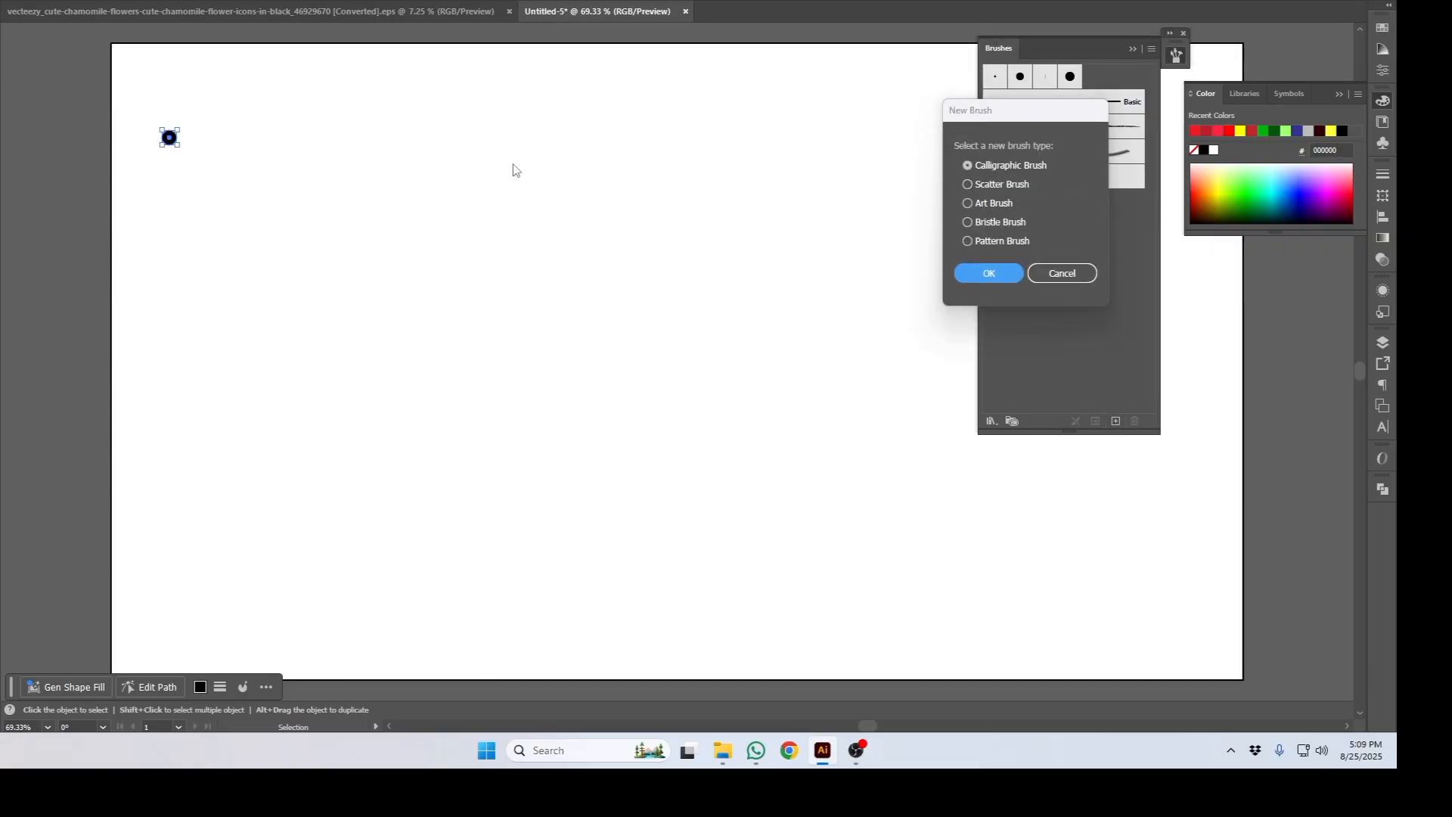
{"action": "left_click", "coordinate": [1062, 273]}
{"action": "left_click", "coordinate": [265, 221]}
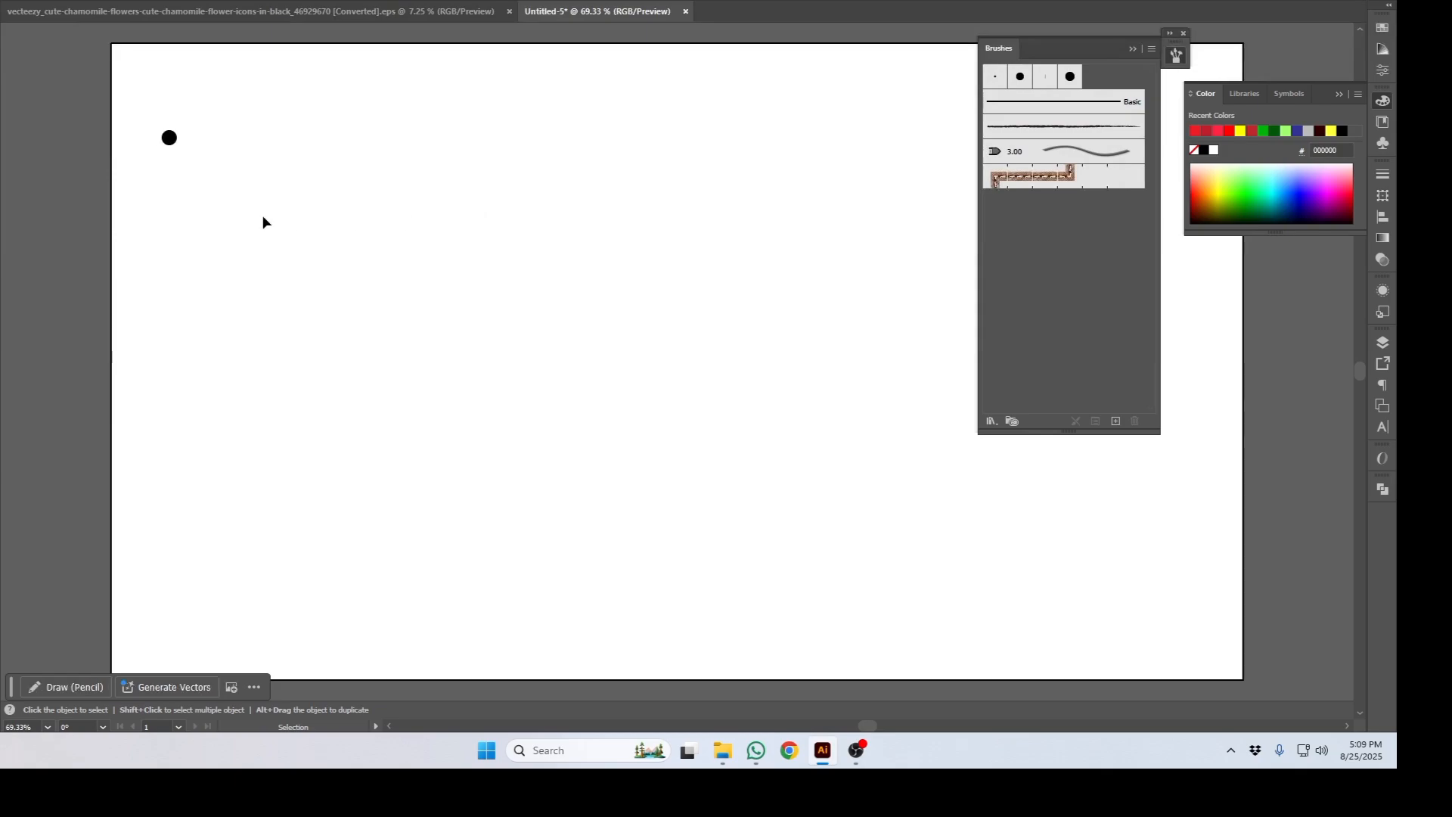
{"action": "left_click", "coordinate": [1116, 421]}
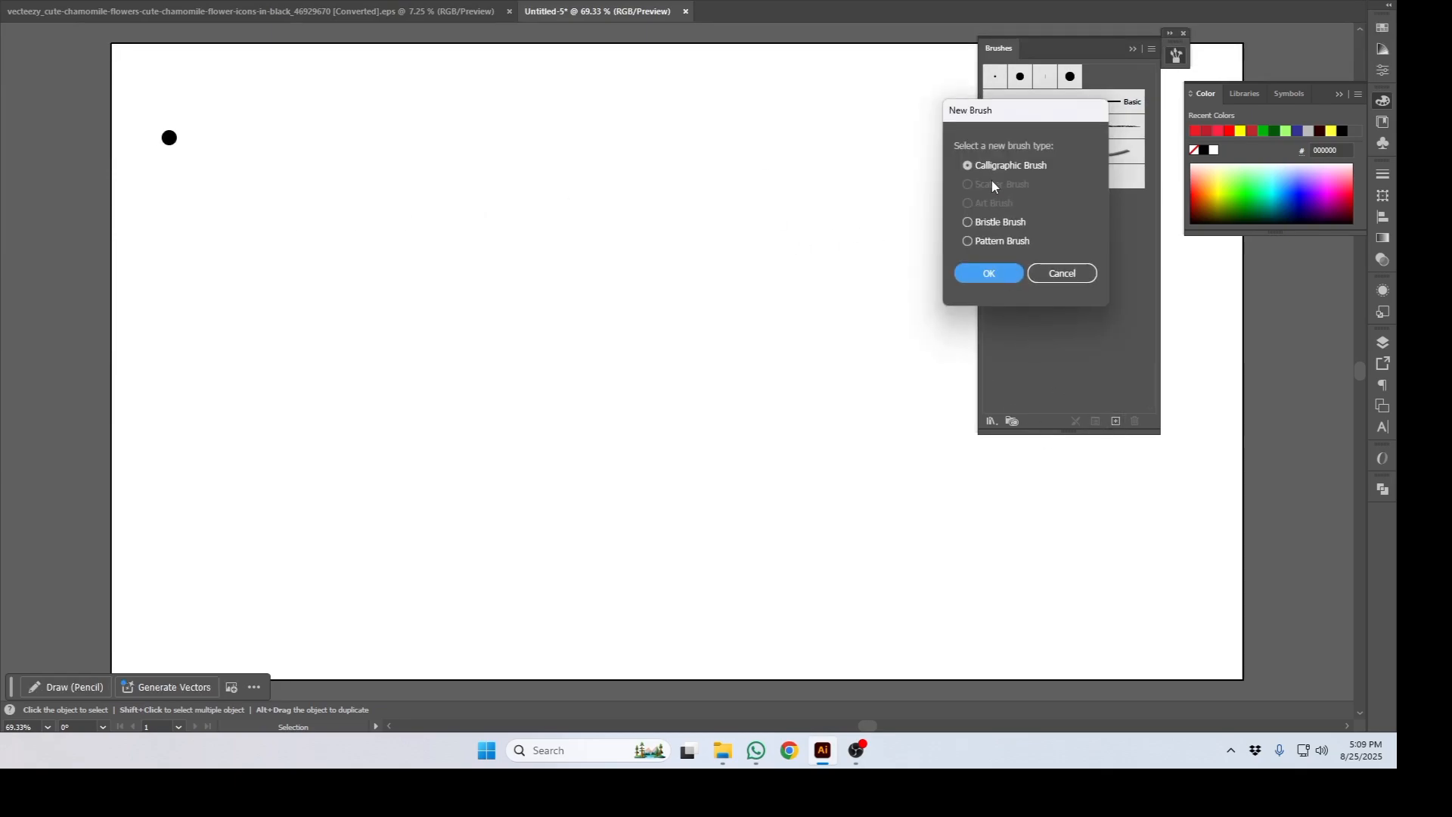
{"action": "left_click", "coordinate": [184, 110]}
{"action": "left_click", "coordinate": [1052, 274]}
Step: Create a new Scatter Brush from the black circle with a fixed size of 65%
{"action": "left_click", "coordinate": [170, 139]}
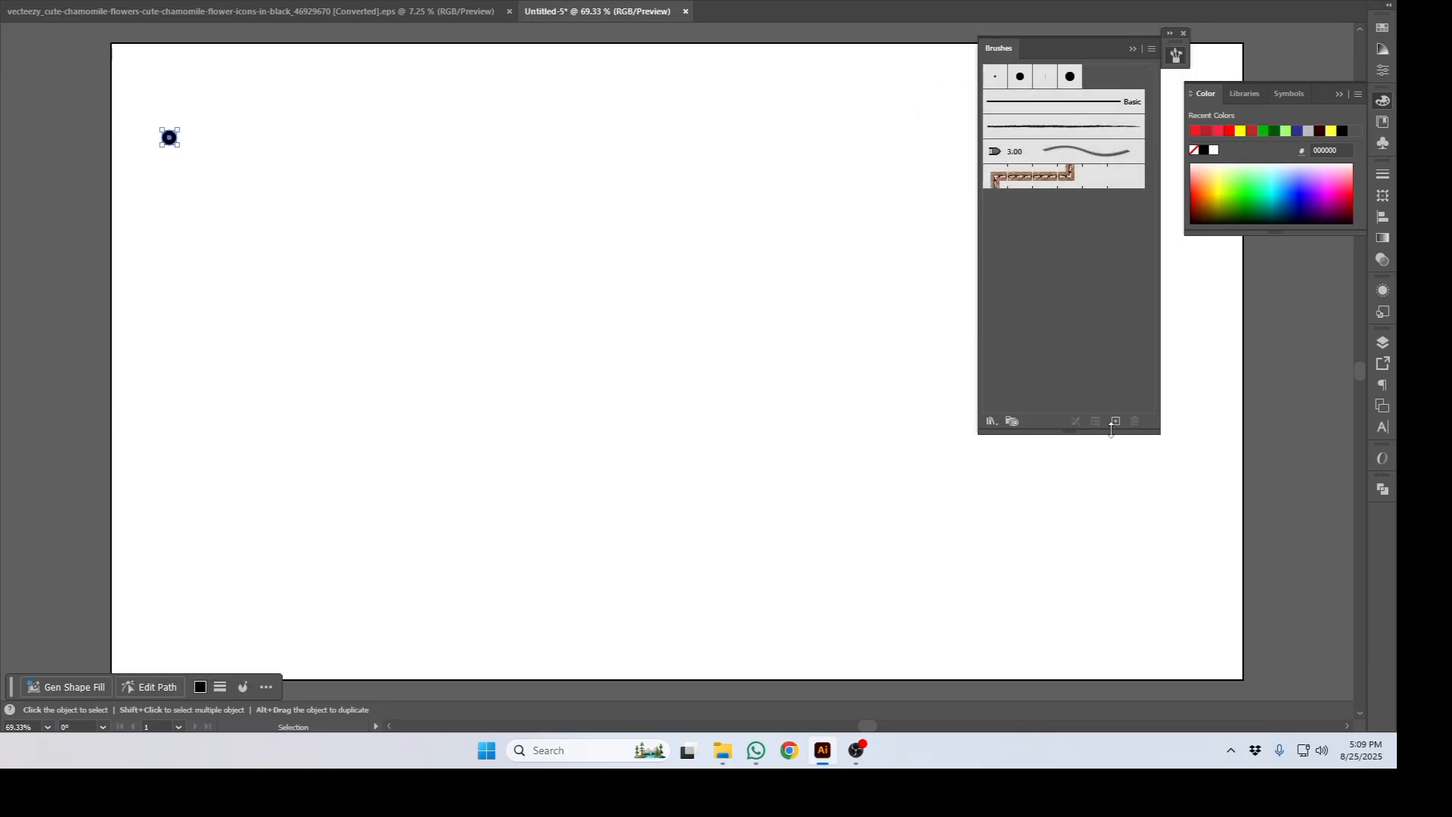
{"action": "left_click", "coordinate": [1114, 421]}
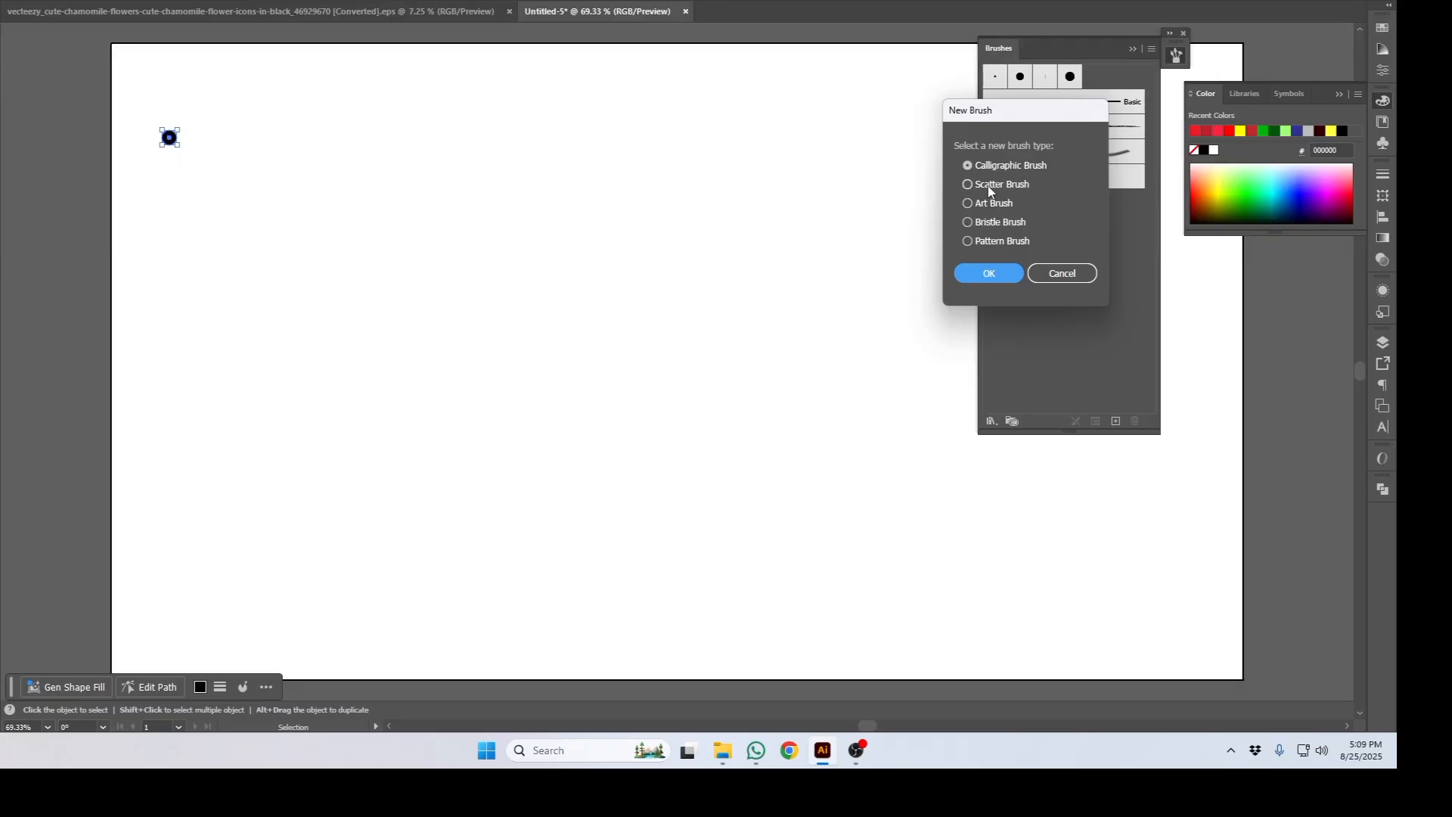
{"action": "left_click", "coordinate": [989, 192]}
{"action": "left_click", "coordinate": [1011, 273]}
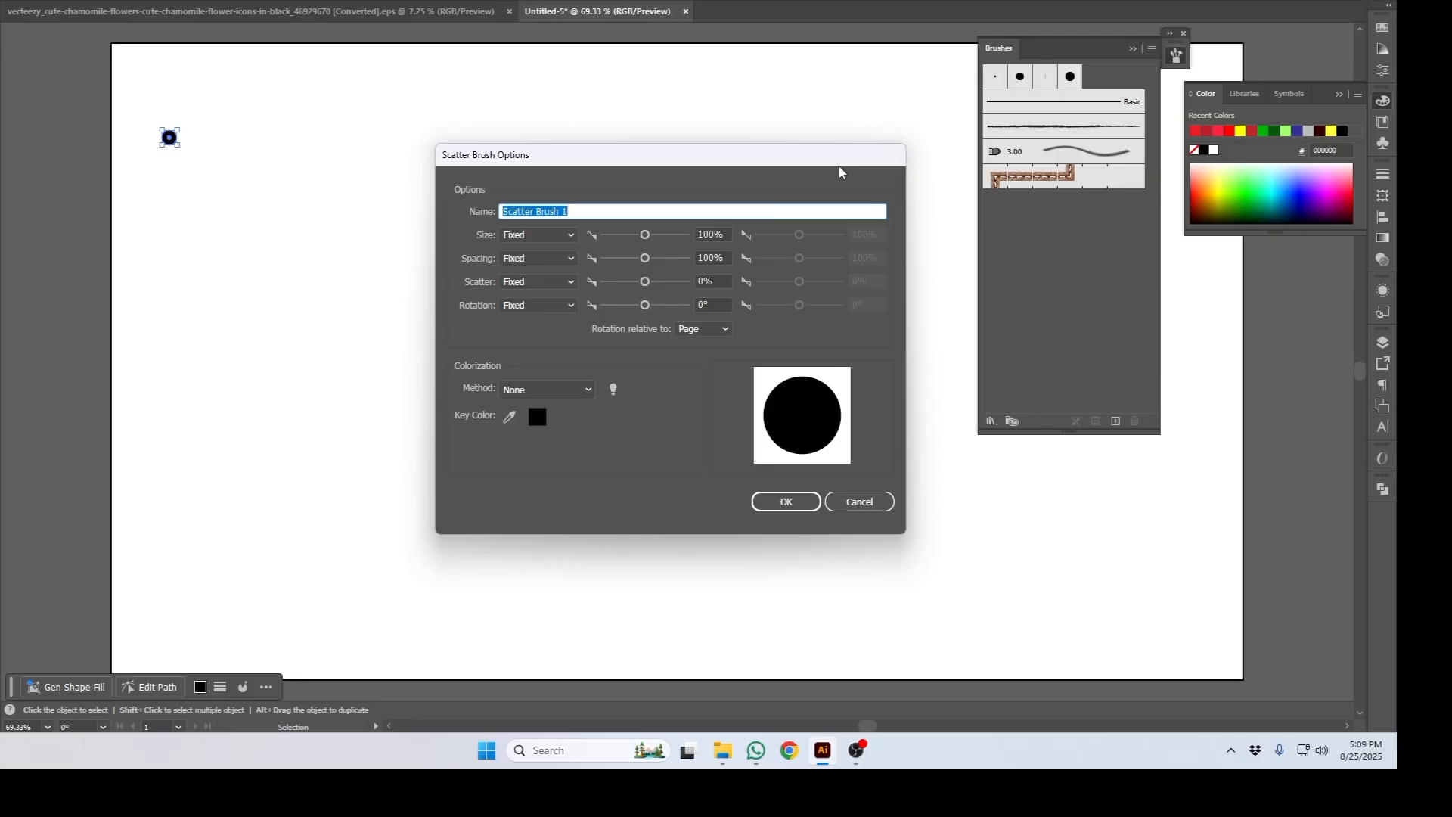
{"action": "mouse_move", "coordinate": [821, 155]}
{"action": "left_mouse_down"}
{"action": "mouse_move", "coordinate": [1040, 180]}
{"action": "mouse_move", "coordinate": [1263, 141]}
{"action": "mouse_move", "coordinate": [1264, 125]}
{"action": "left_mouse_up"}
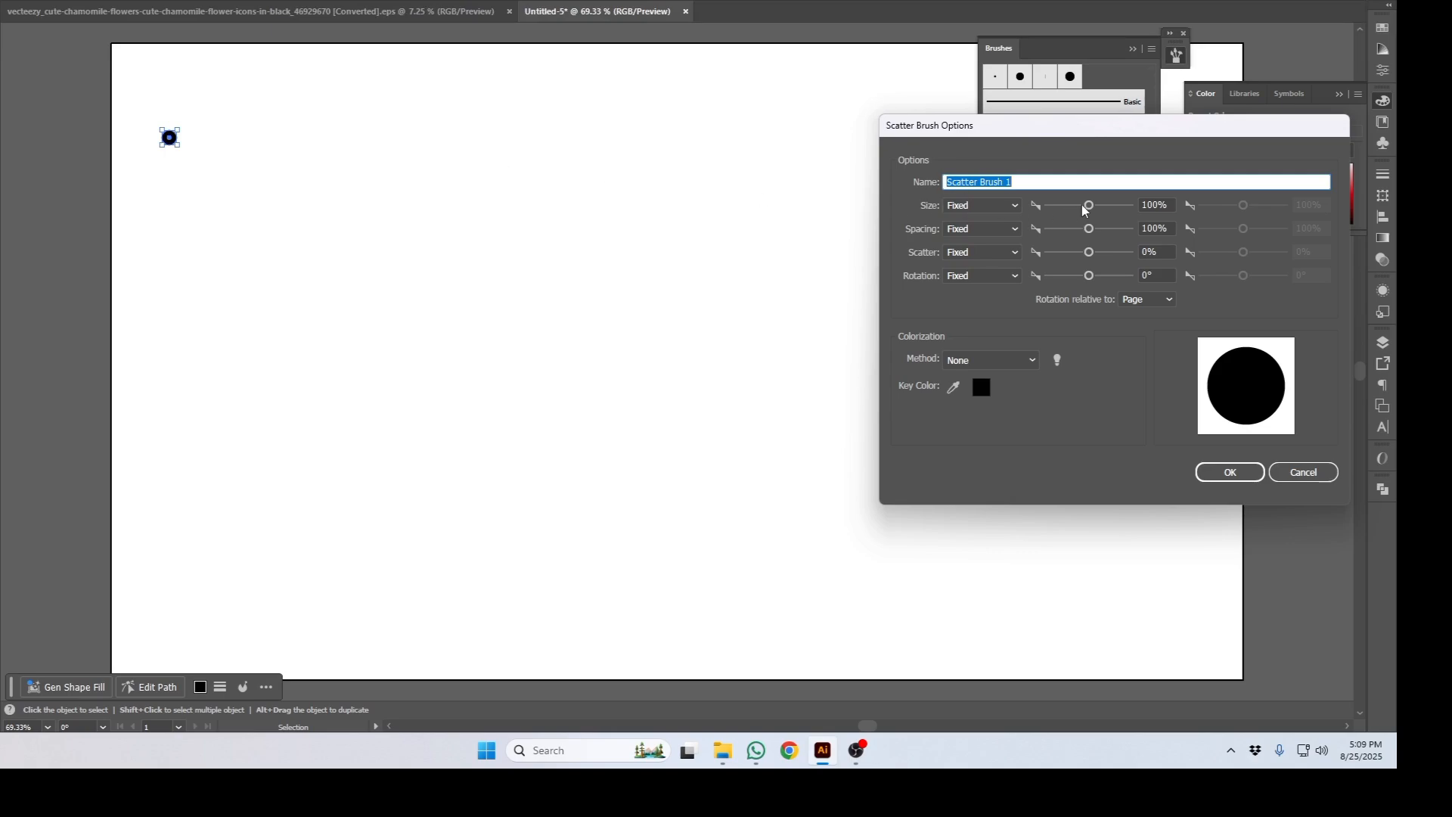
{"action": "left_click_drag", "start_coordinate": [1091, 210], "coordinate": [1076, 210]}
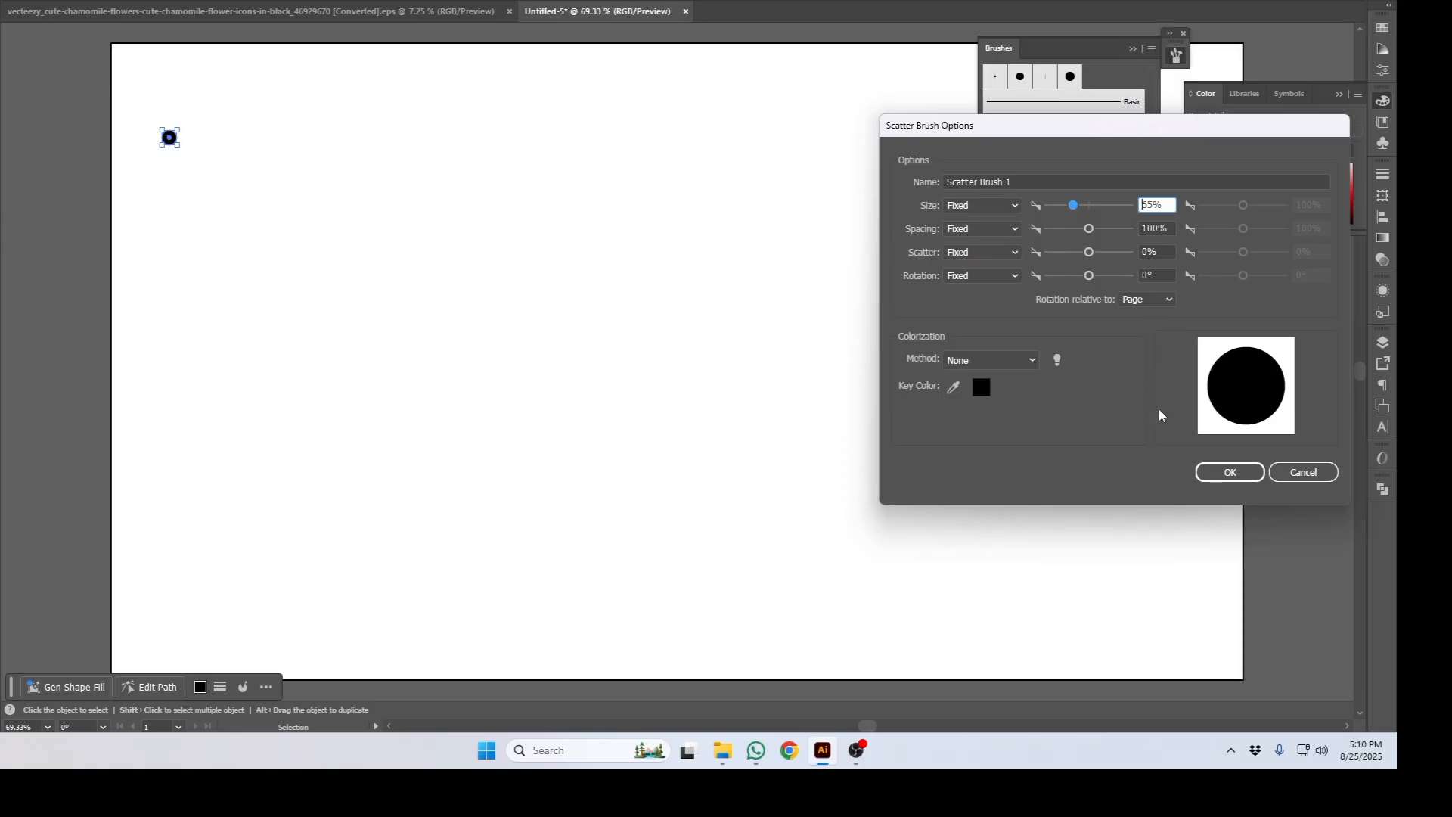
{"action": "left_click", "coordinate": [1230, 474]}
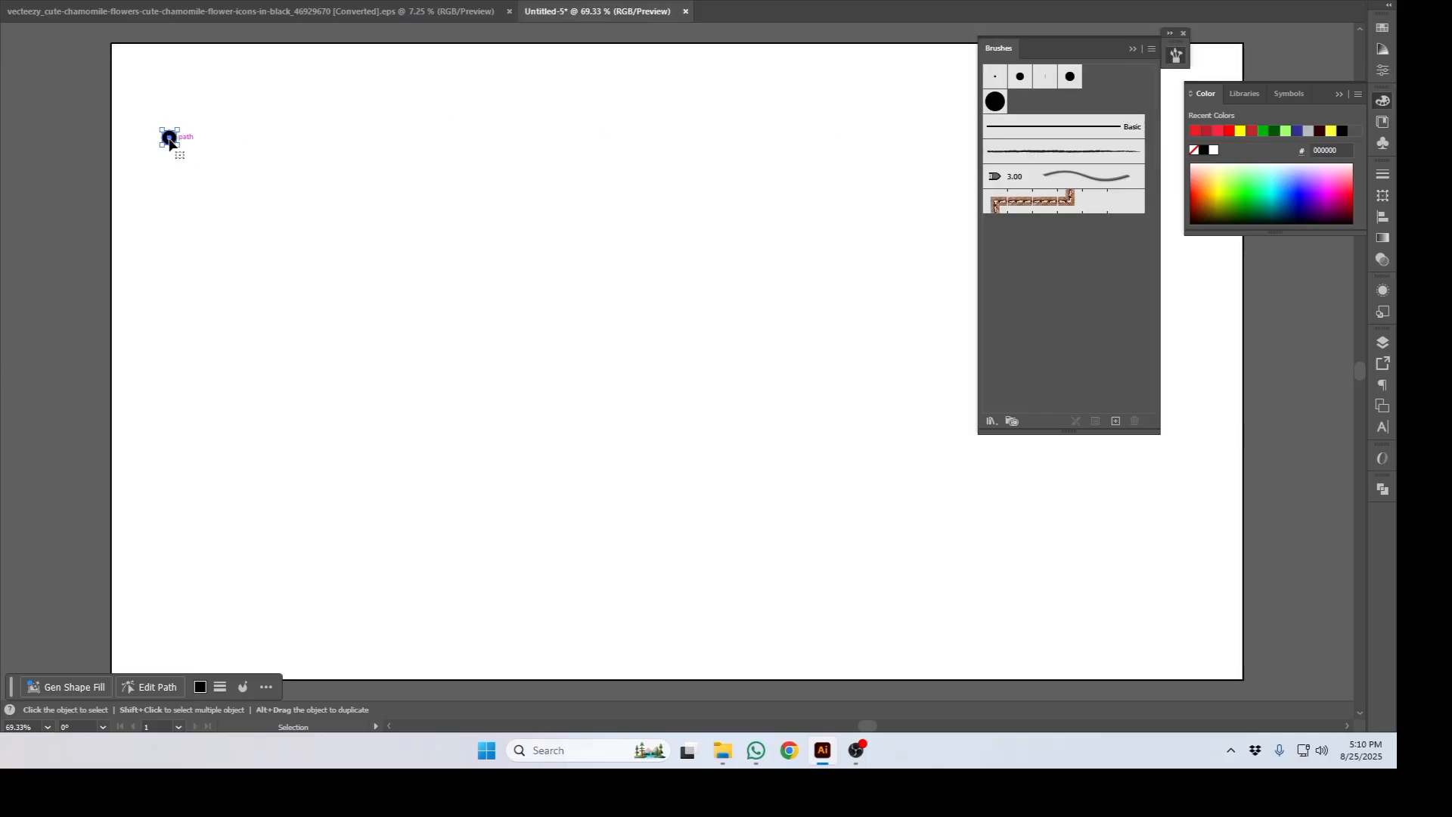
Step: Move the source circle off the artboard and paint an S-shaped path about 1135 px wide and 859 px high with the new scatter brush
{"action": "left_click_drag", "start_coordinate": [175, 139], "coordinate": [65, 85]}
{"action": "key", "text": "b"}
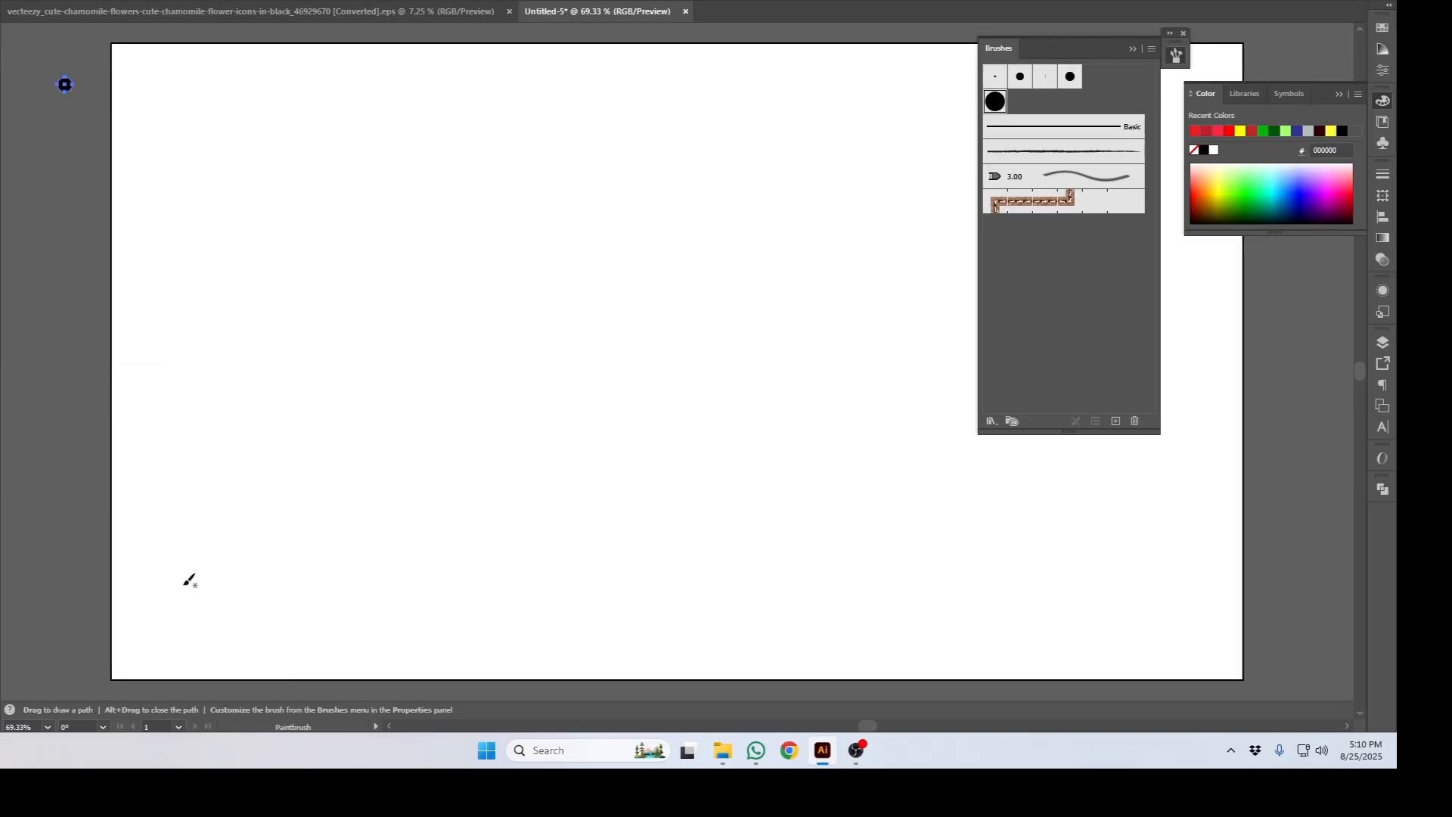
{"action": "mouse_move", "coordinate": [183, 583]}
{"action": "left_mouse_down"}
{"action": "mouse_move", "coordinate": [294, 270]}
{"action": "mouse_move", "coordinate": [790, 177]}
{"action": "mouse_move", "coordinate": [830, 79]}
{"action": "left_mouse_up"}
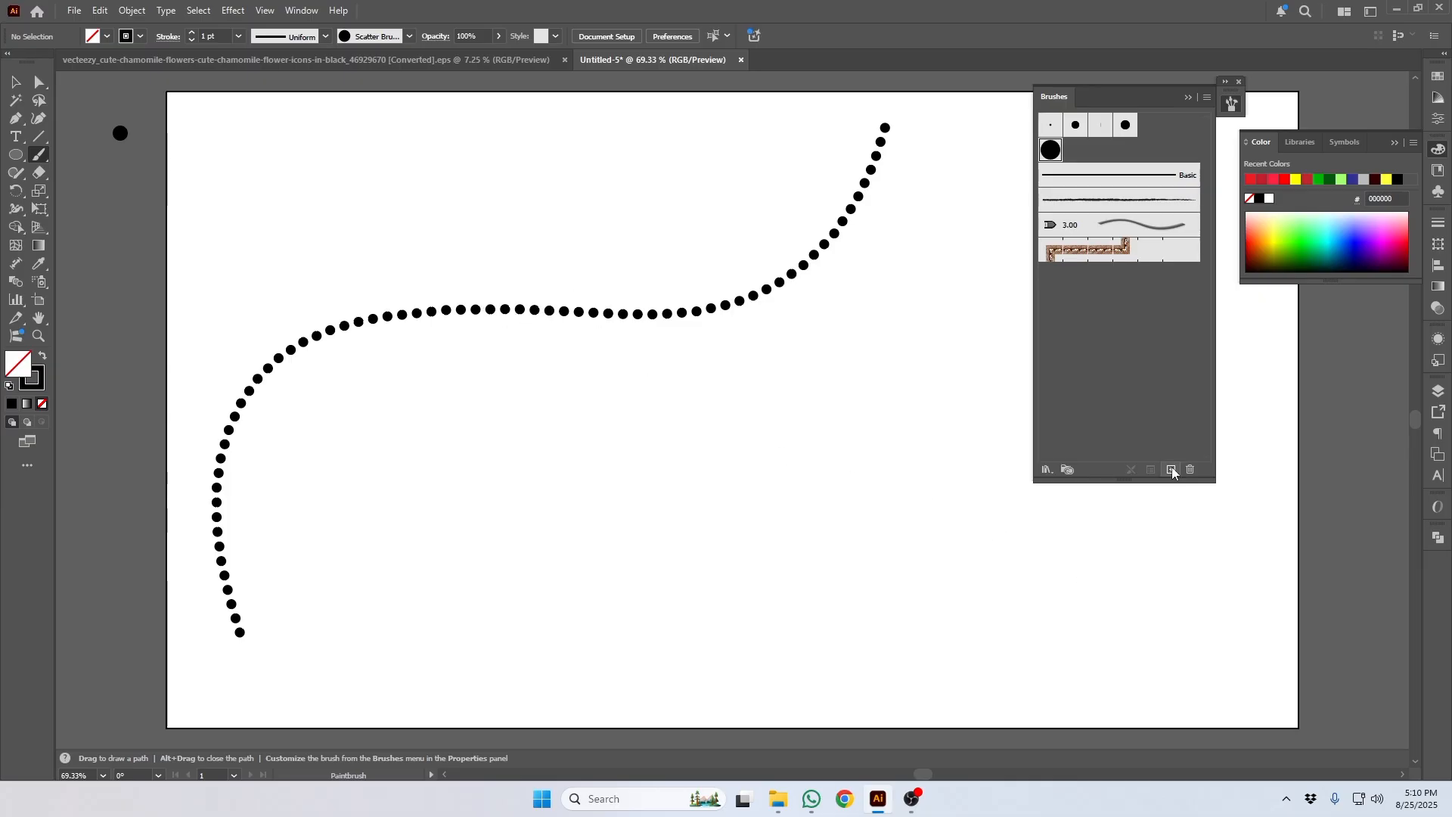
{"action": "key", "text": "v"}
{"action": "key", "text": "ctrl+a"}
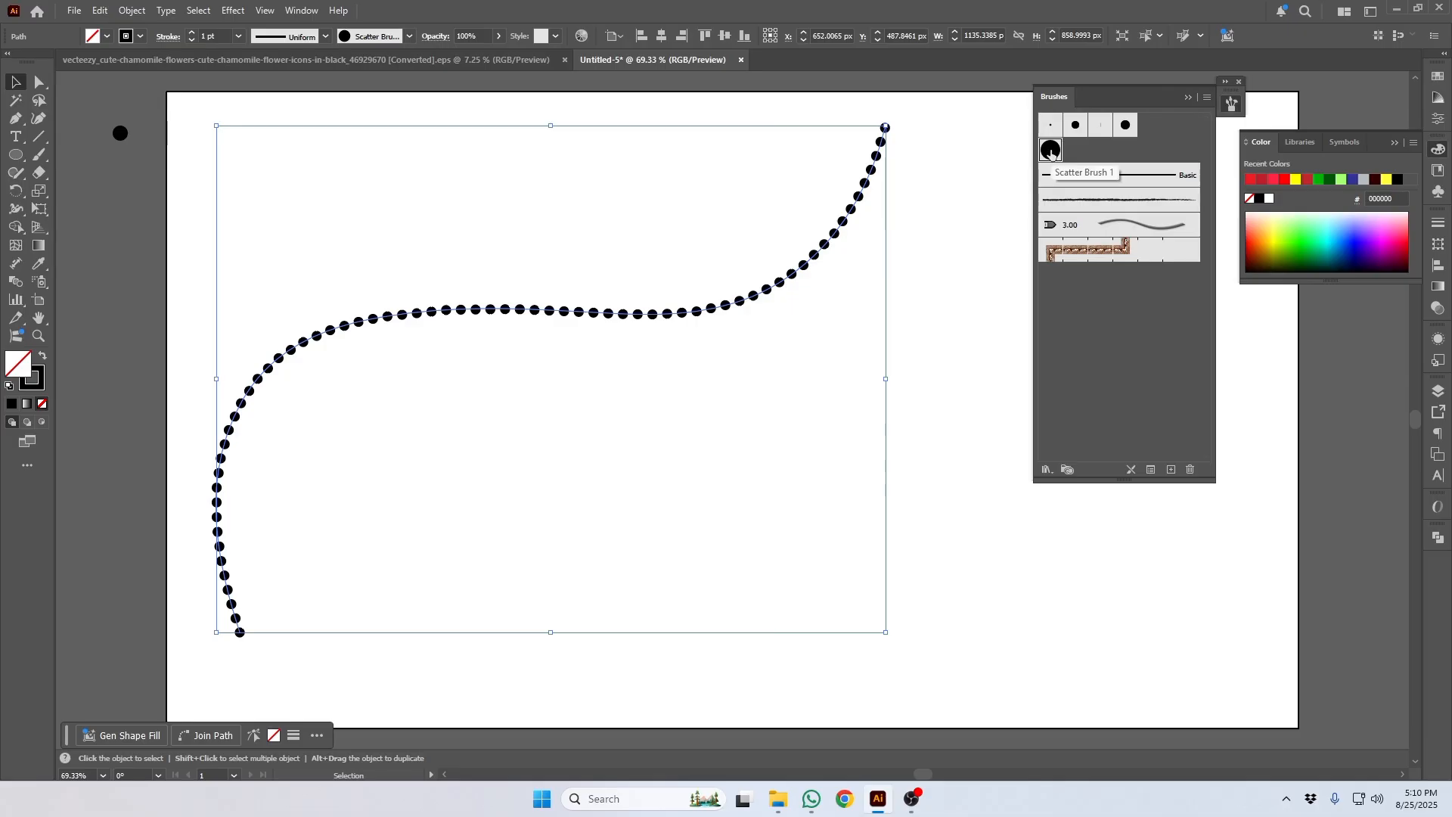
{"action": "double_click", "coordinate": [1051, 152]}
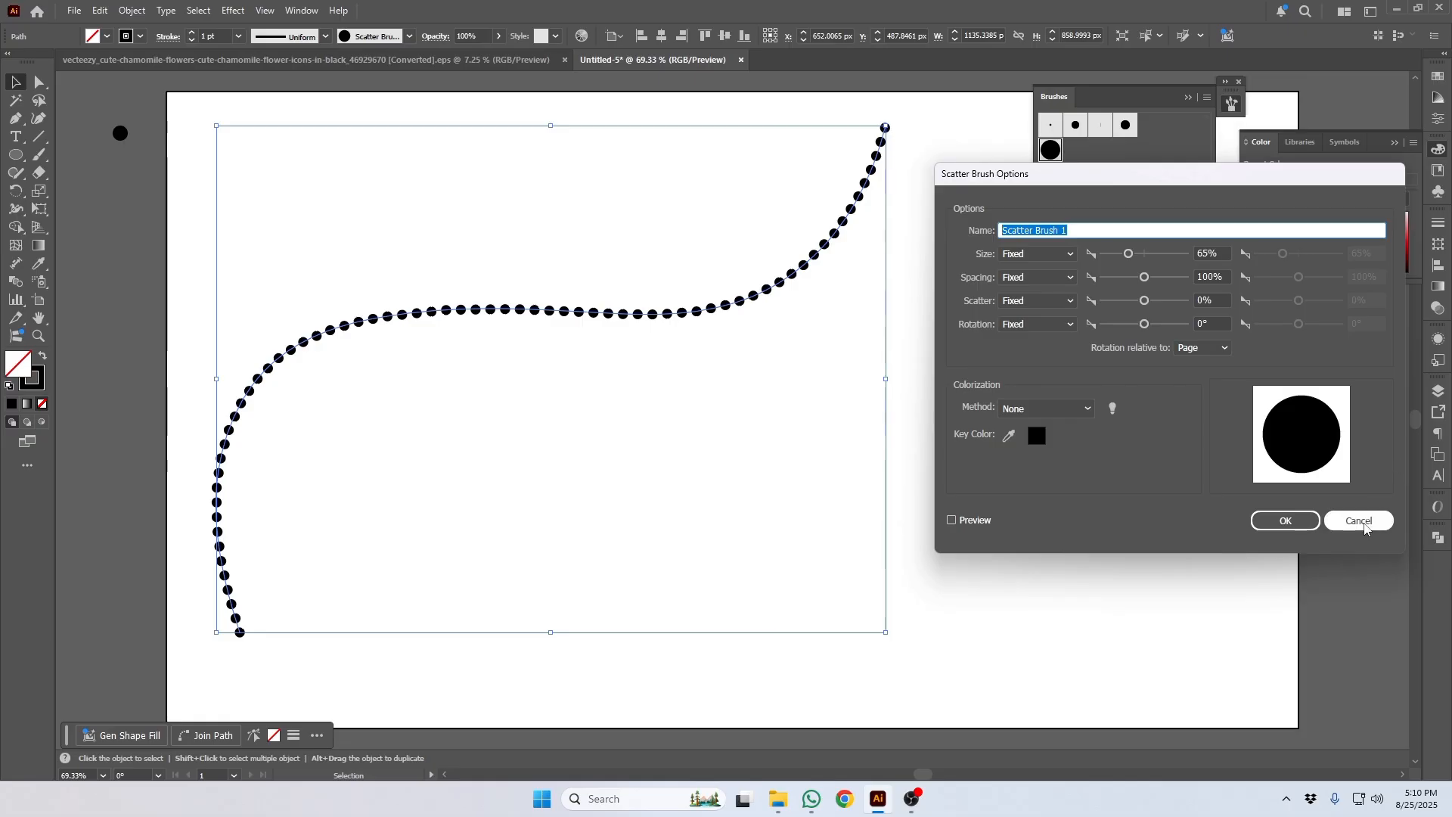
{"action": "left_click", "coordinate": [1361, 521]}
{"action": "left_click", "coordinate": [979, 521]}
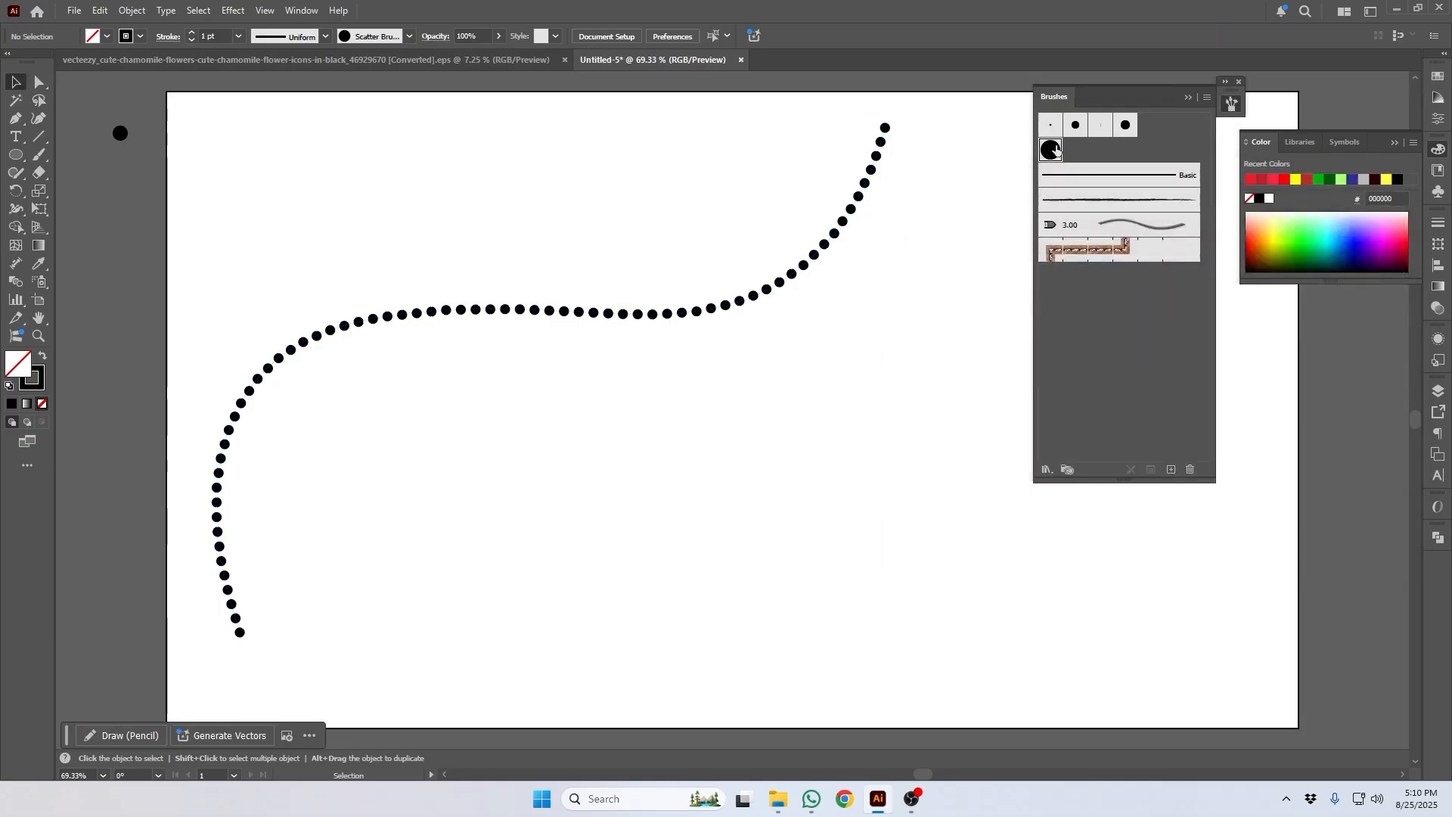
{"action": "double_click", "coordinate": [1056, 150]}
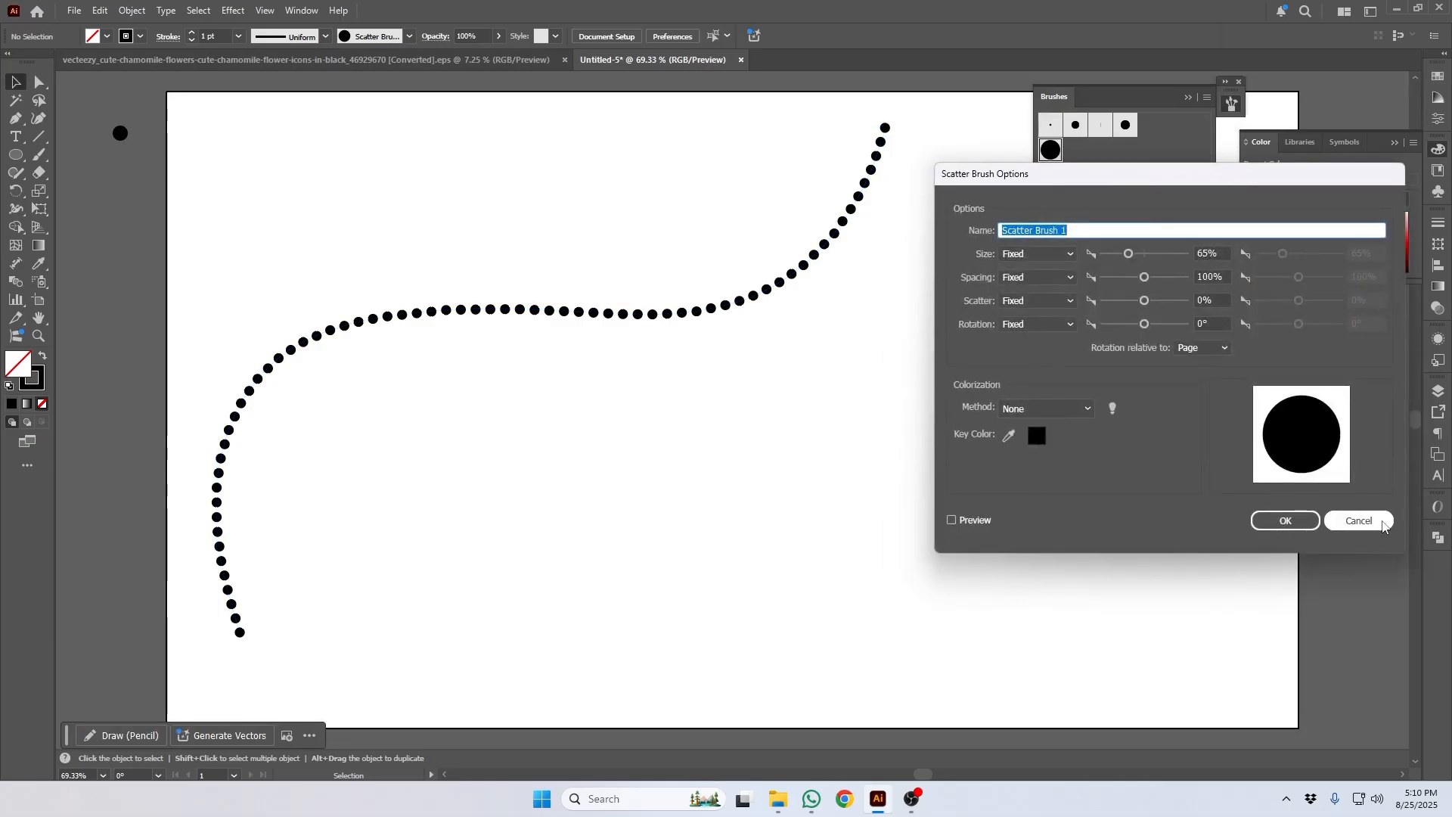
{"action": "left_click", "coordinate": [1365, 522]}
Step: With the dotted path selected, preview the scatter brush at size 43%, spacing 480%, scatter 333% and rotation 33°
{"action": "left_click", "coordinate": [719, 310]}
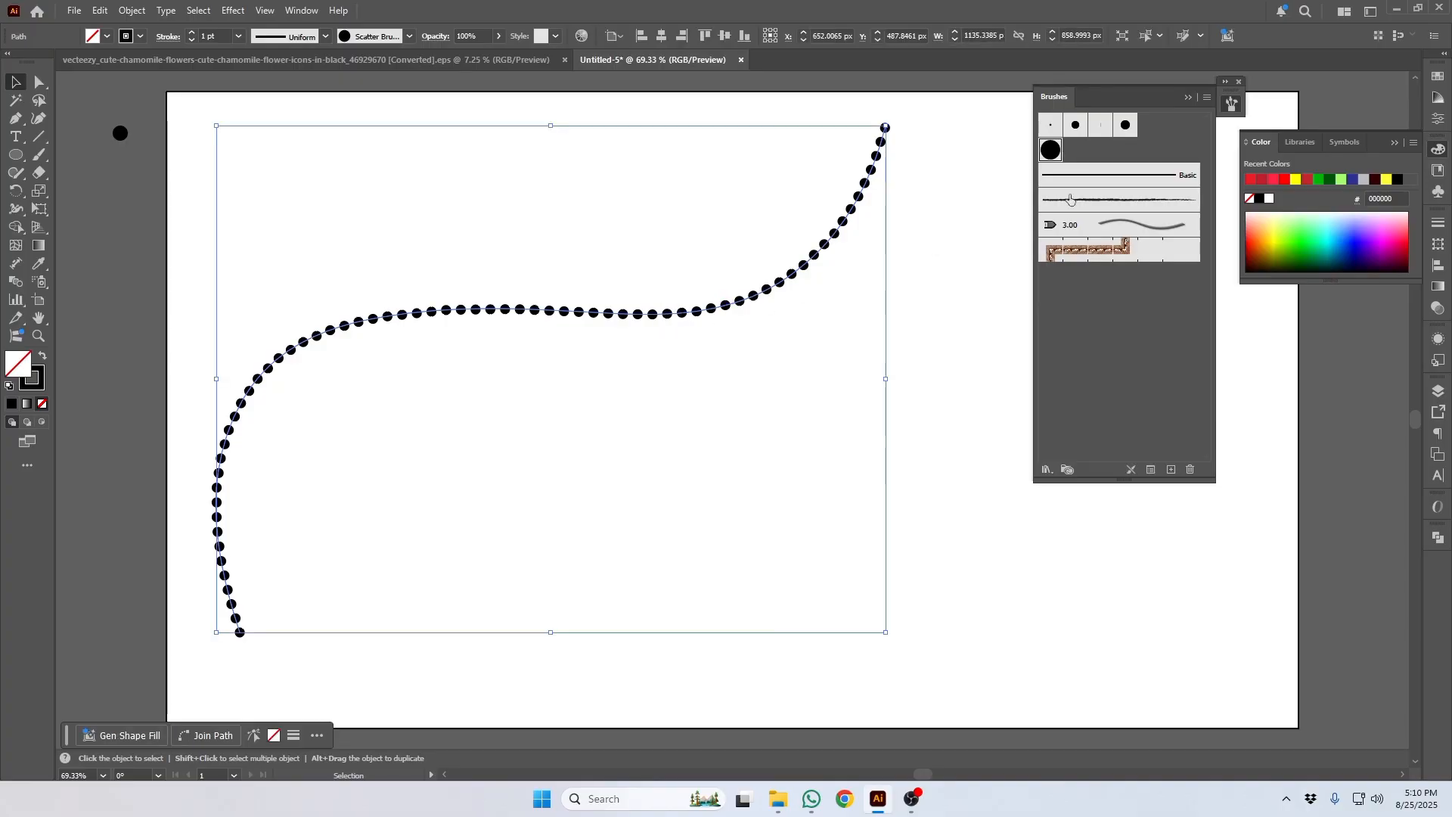
{"action": "double_click", "coordinate": [1053, 150]}
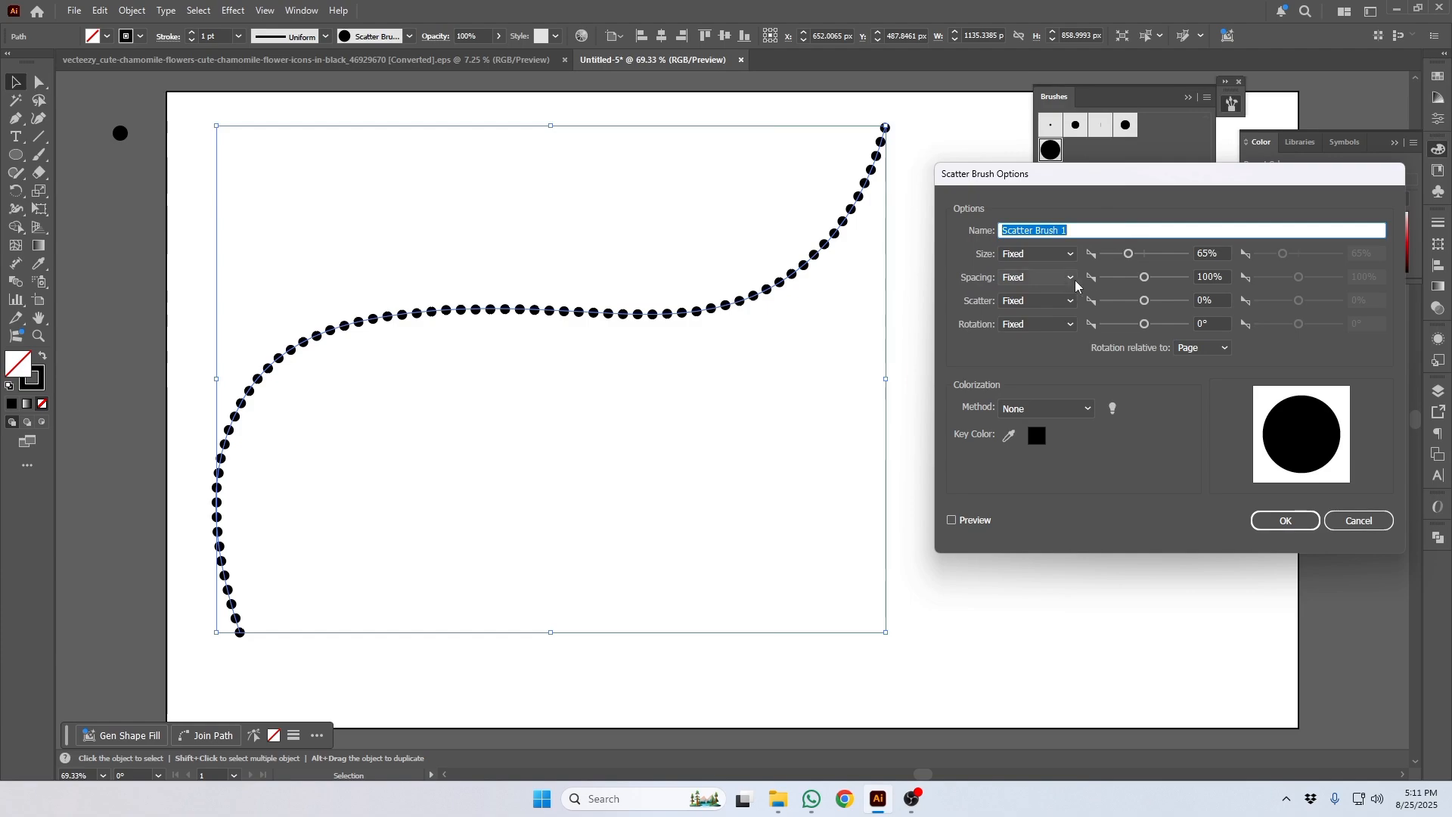
{"action": "left_click", "coordinate": [969, 521]}
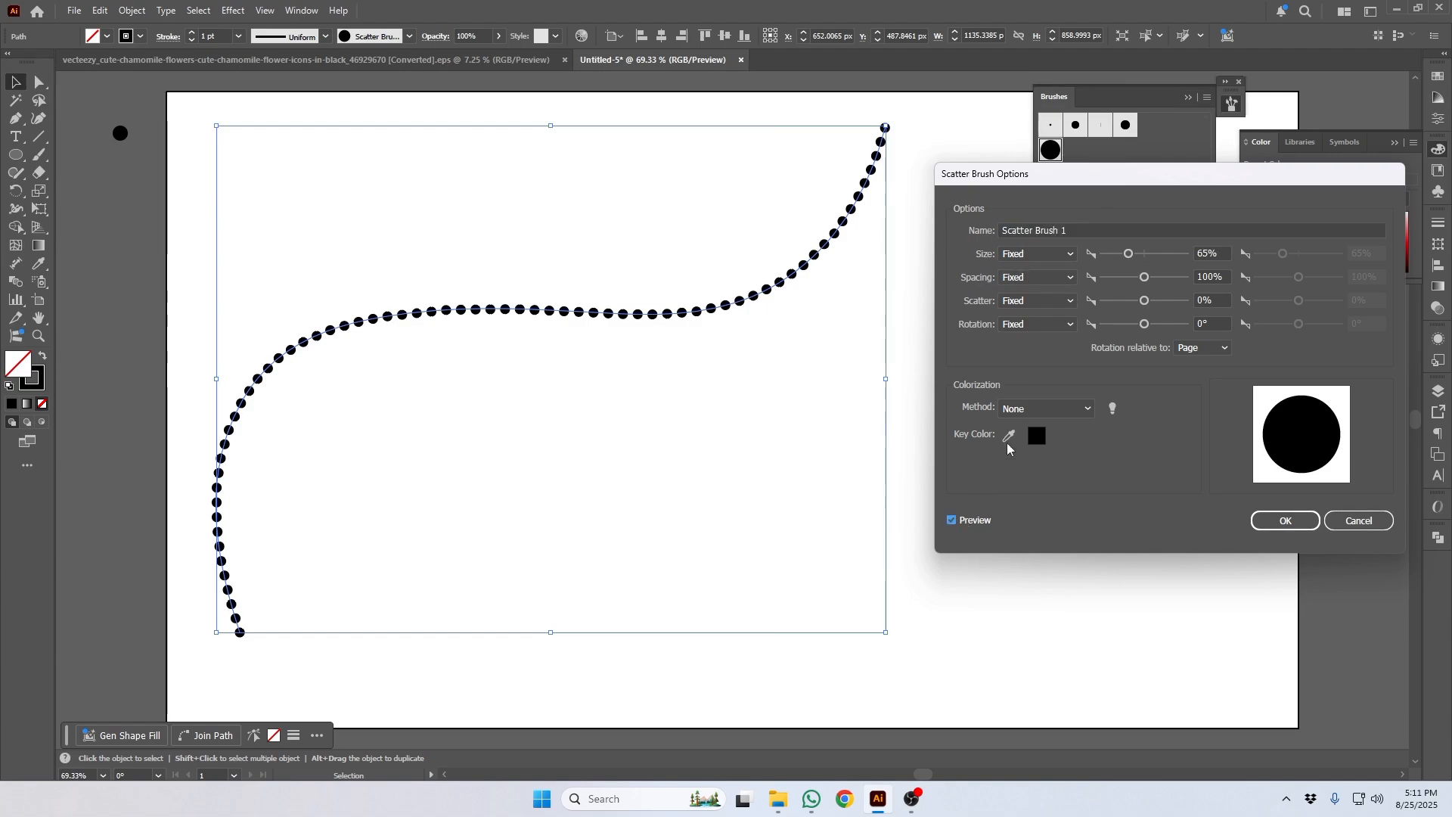
{"action": "mouse_move", "coordinate": [1130, 255]}
{"action": "left_mouse_down"}
{"action": "mouse_move", "coordinate": [1163, 255]}
{"action": "mouse_move", "coordinate": [1122, 259]}
{"action": "left_mouse_up"}
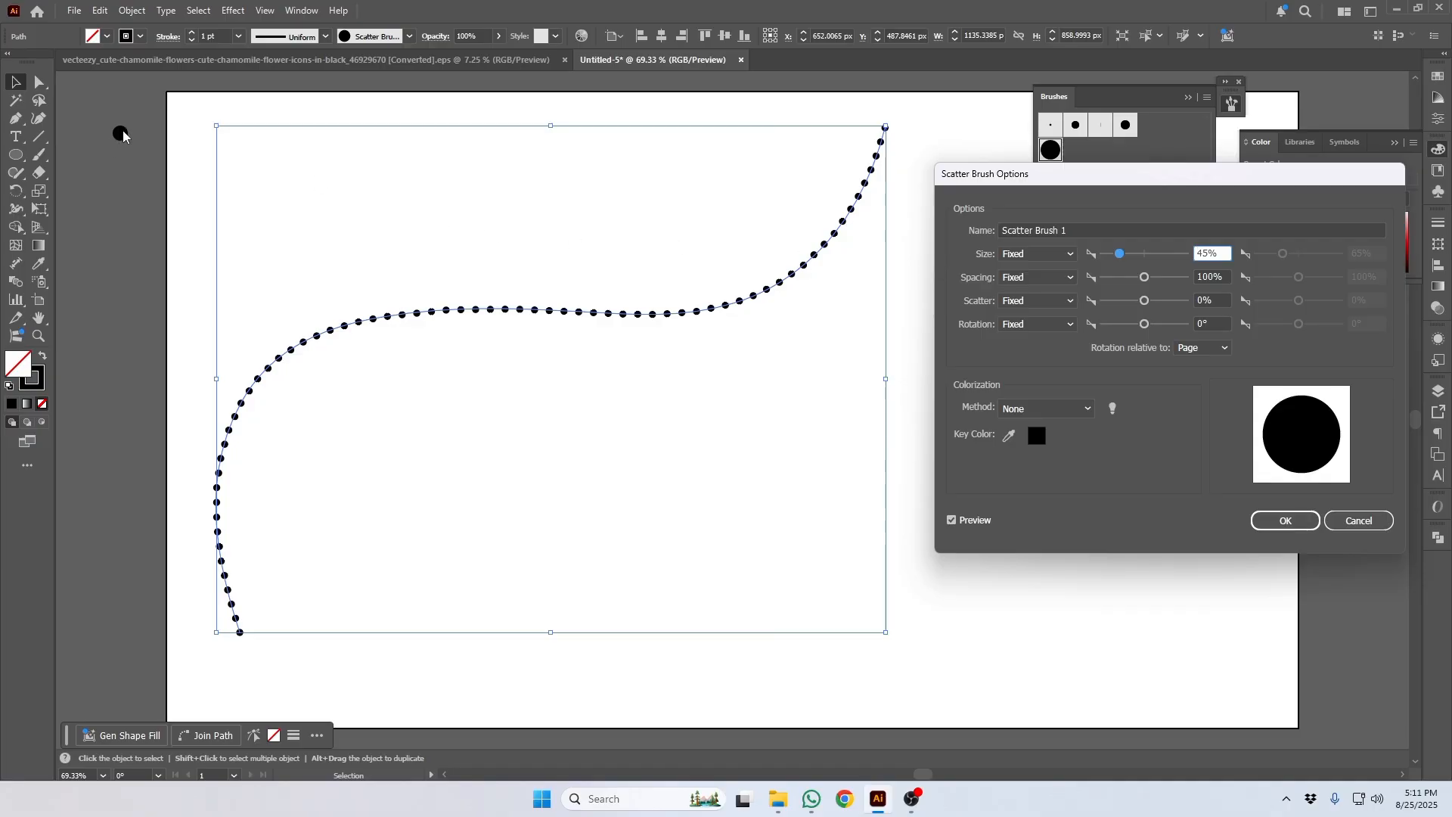
{"action": "left_click_drag", "start_coordinate": [1121, 259], "coordinate": [1130, 329]}
{"action": "left_click_drag", "start_coordinate": [1122, 327], "coordinate": [1153, 327]}
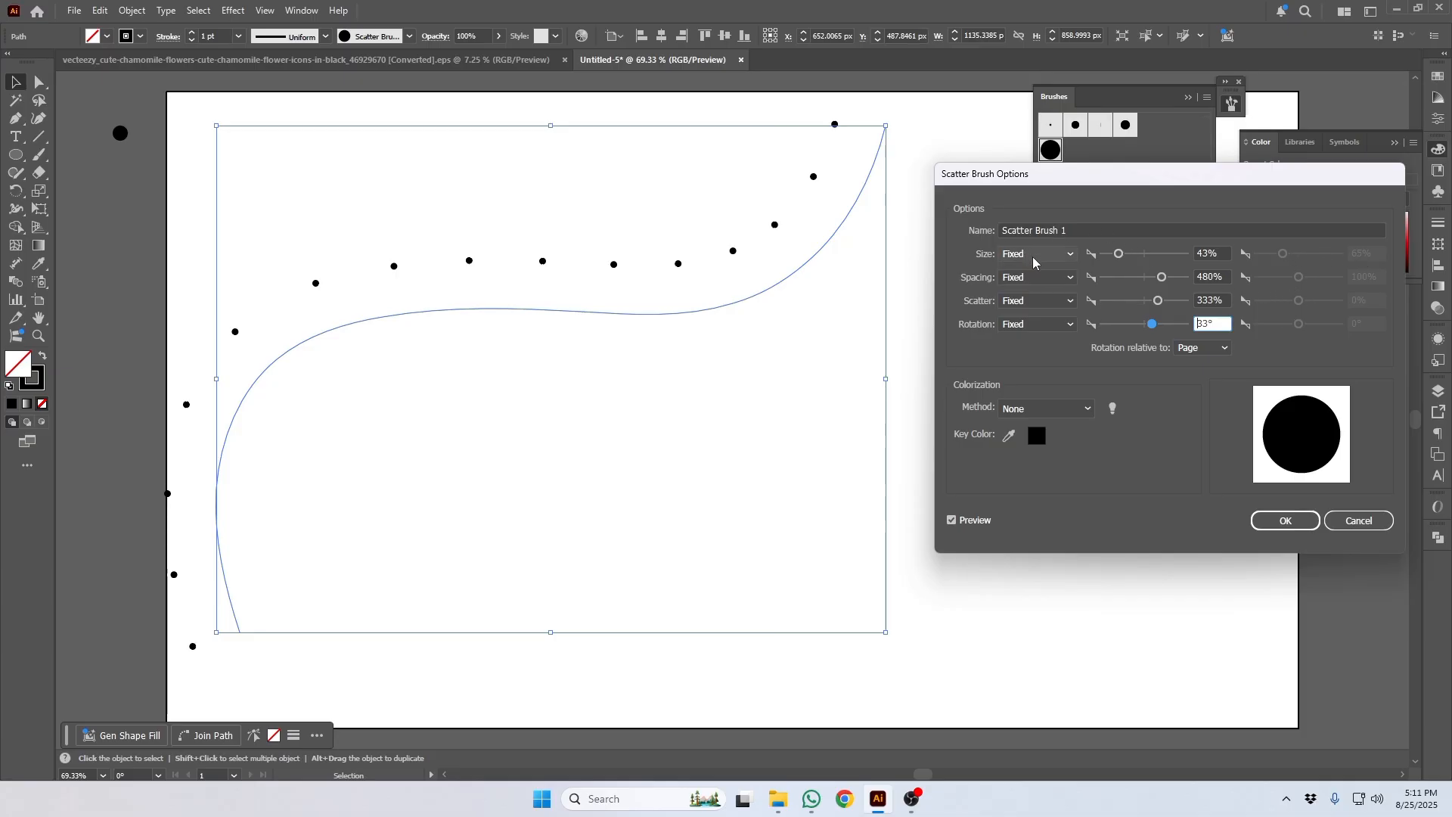
Step: Set the scatter brush's size to Random, ranging from 31% to 183%
{"action": "left_click", "coordinate": [1073, 257]}
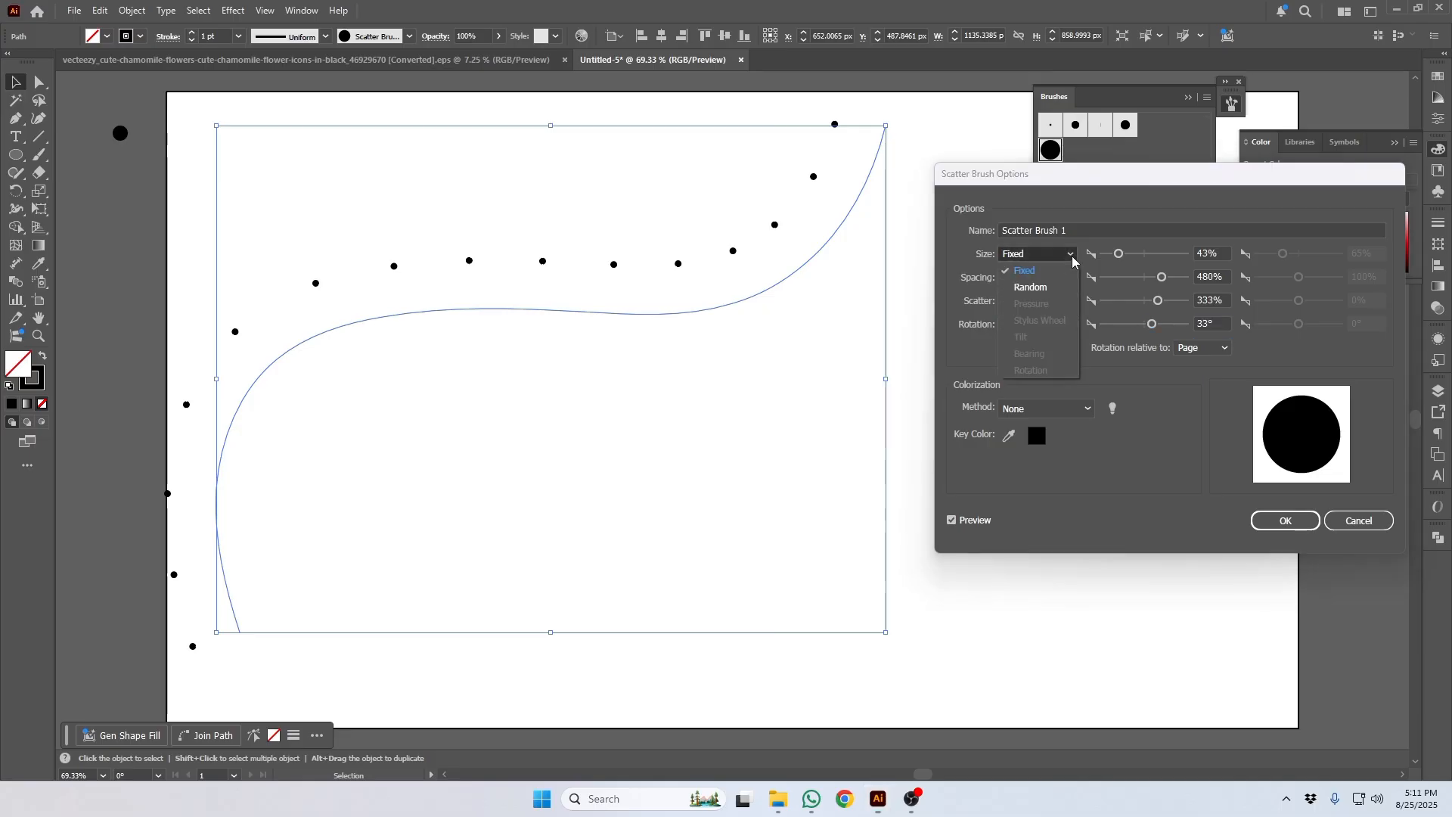
{"action": "left_click", "coordinate": [1032, 289]}
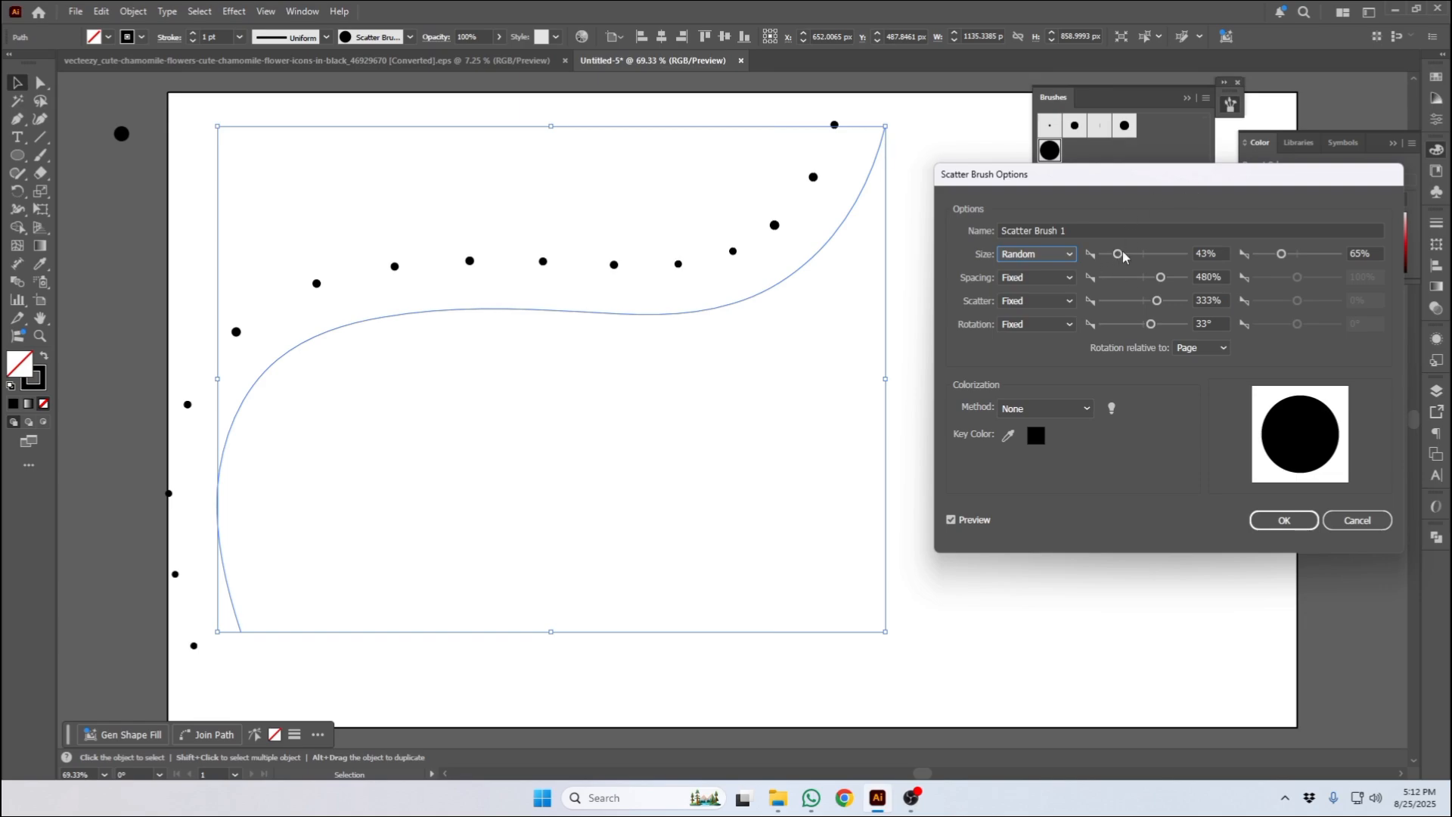
{"action": "left_click_drag", "start_coordinate": [1117, 257], "coordinate": [1112, 258]}
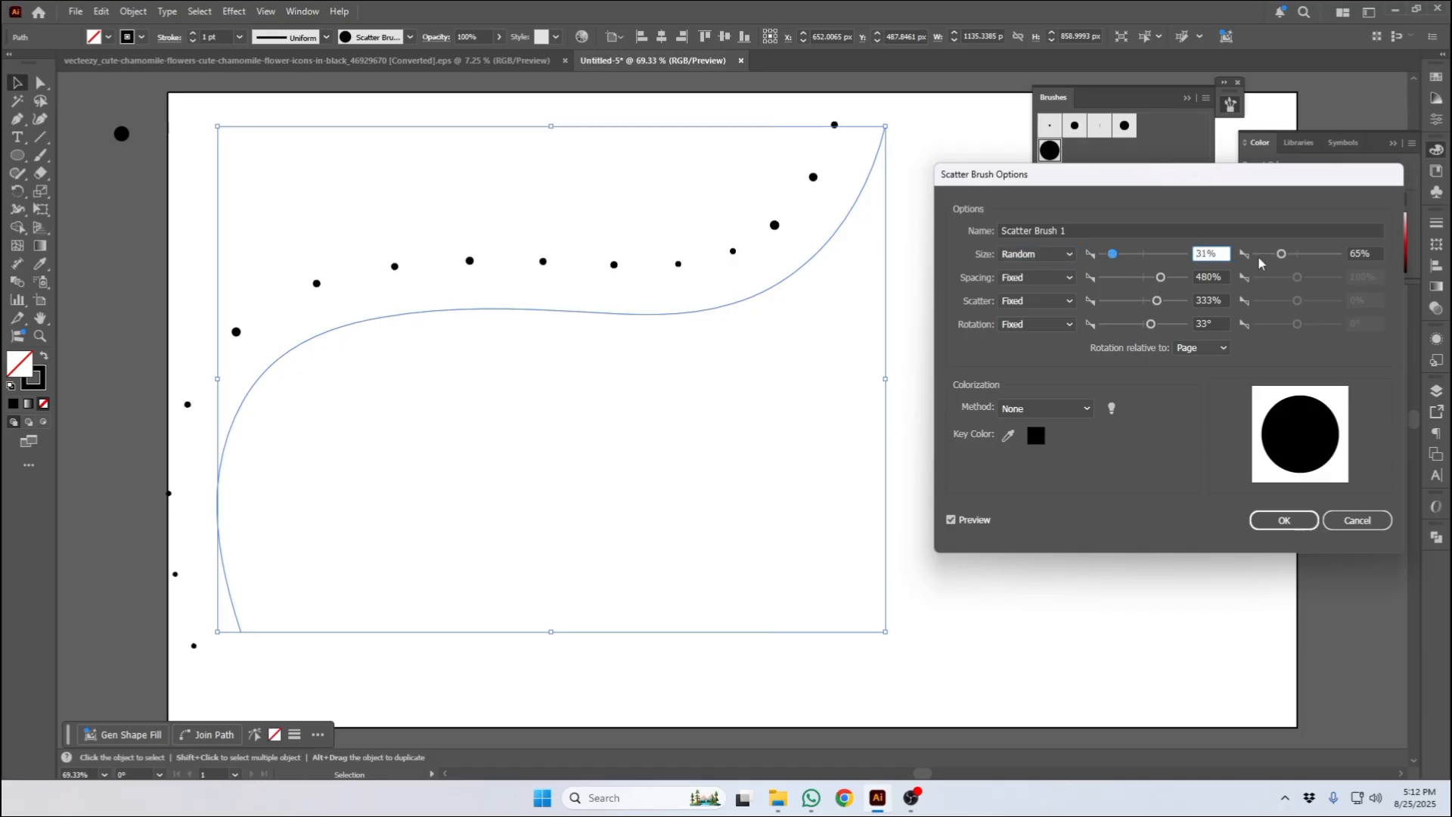
{"action": "left_click_drag", "start_coordinate": [1286, 256], "coordinate": [1302, 259]}
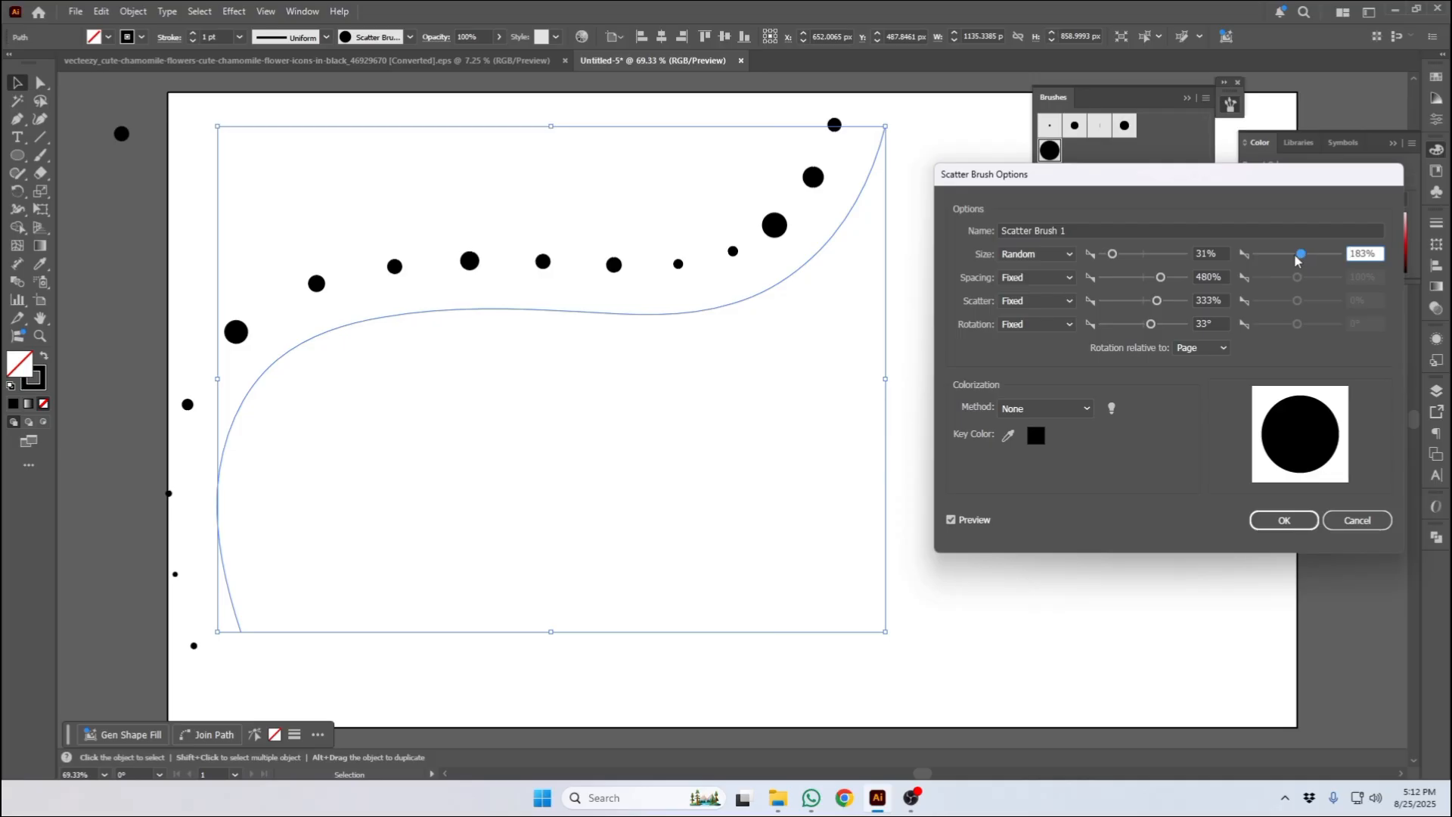
Step: Set the scatter brush's spacing to Random, ranging from 27% to 800%
{"action": "left_click", "coordinate": [1069, 279]}
{"action": "left_click", "coordinate": [1047, 310]}
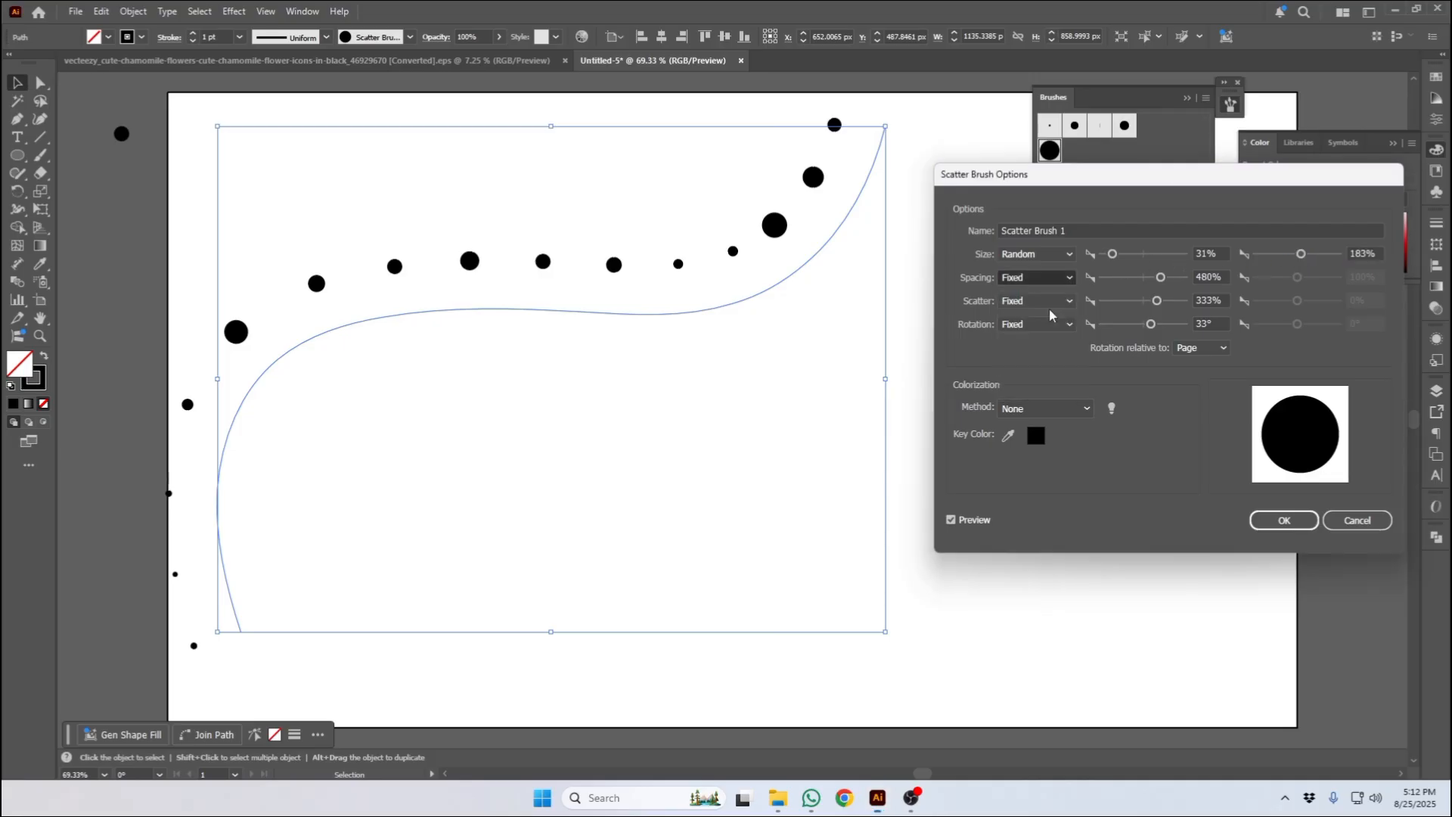
{"action": "left_click_drag", "start_coordinate": [1160, 279], "coordinate": [1114, 285]}
{"action": "left_click_drag", "start_coordinate": [1298, 279], "coordinate": [1331, 289]}
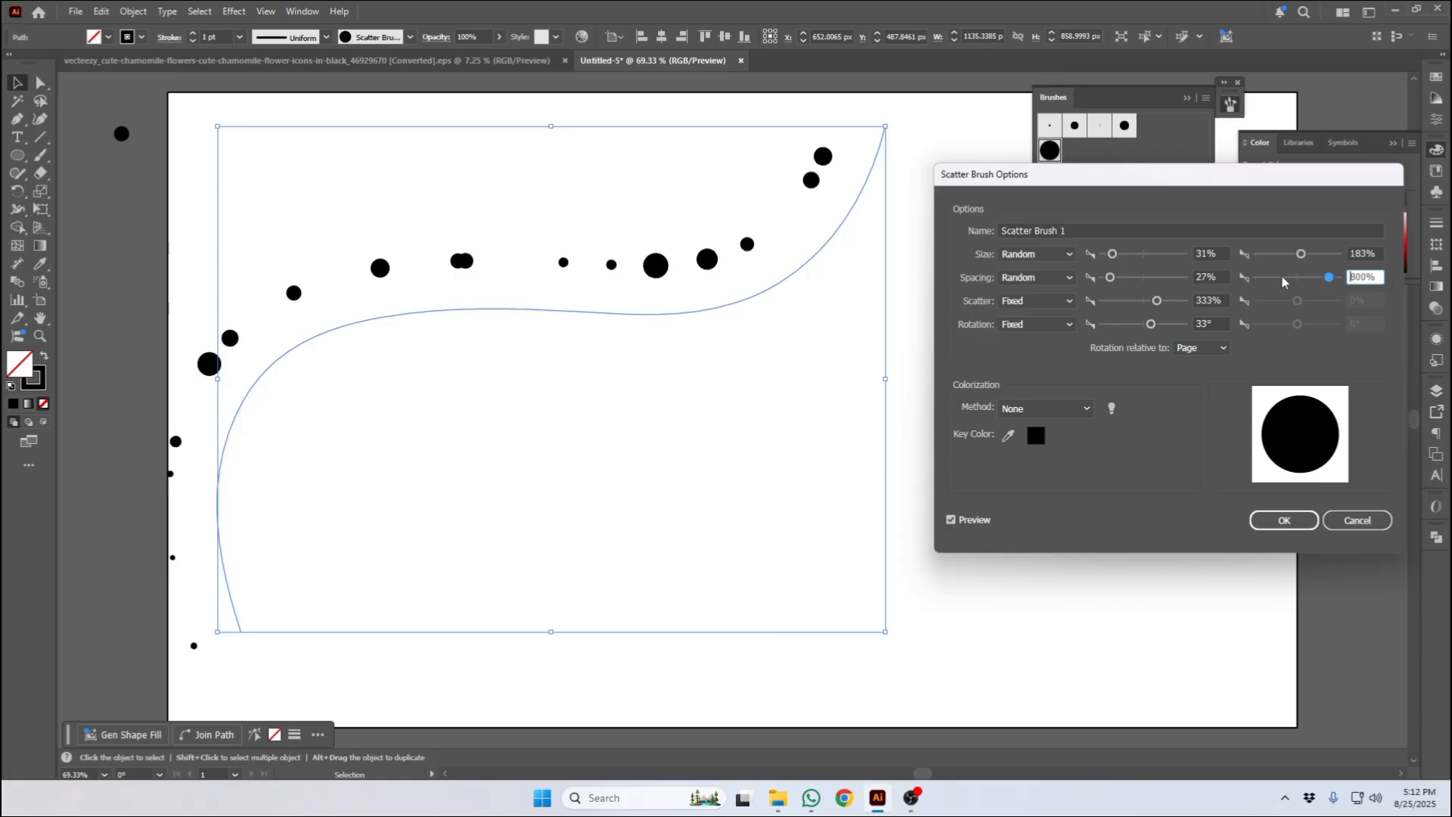
Step: Set the scatter brush's scatter to Random, ranging from -815% to 778%
{"action": "left_click", "coordinate": [1050, 302]}
{"action": "left_click", "coordinate": [1032, 320]}
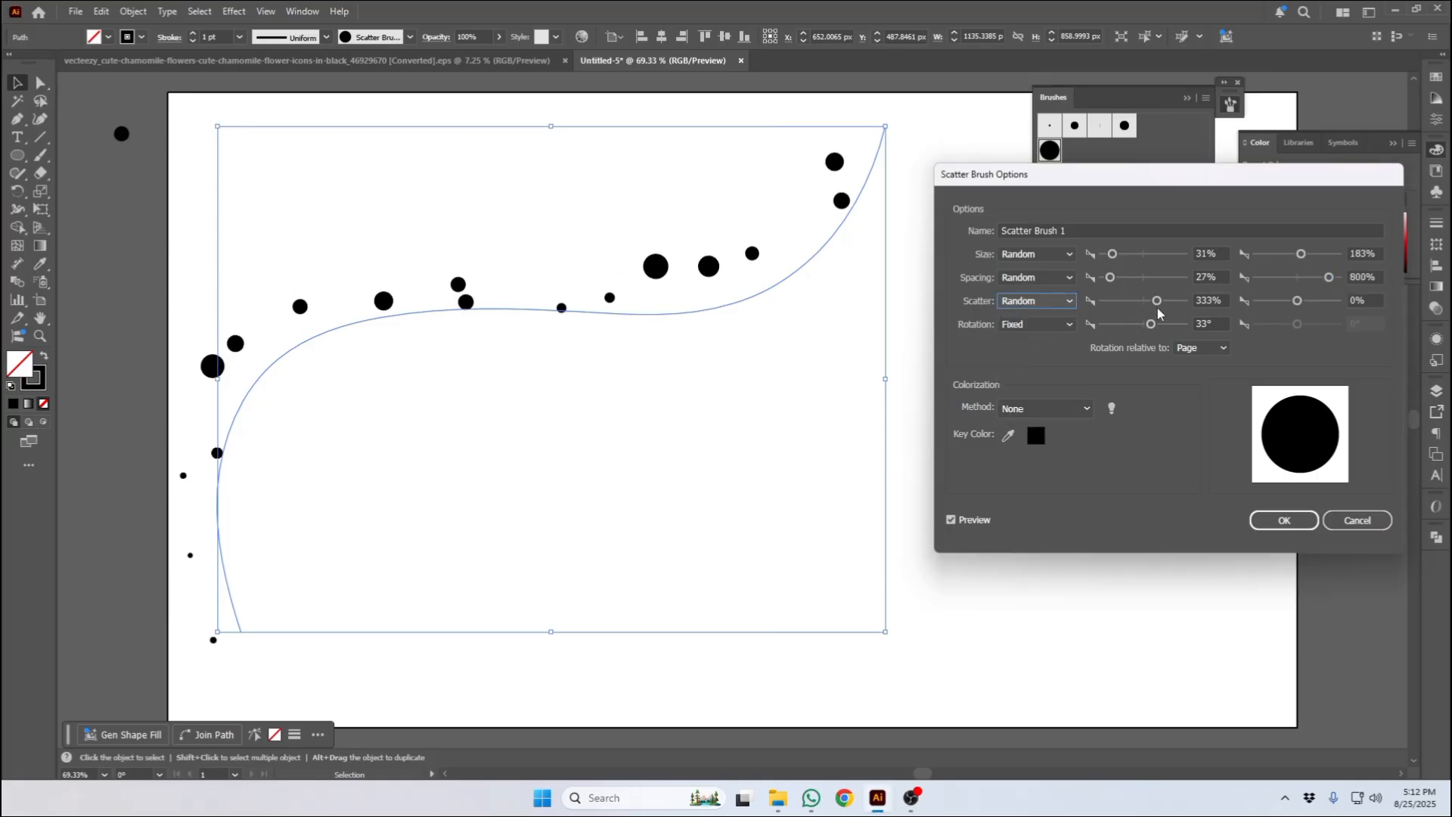
{"action": "left_click_drag", "start_coordinate": [1159, 313], "coordinate": [1120, 305]}
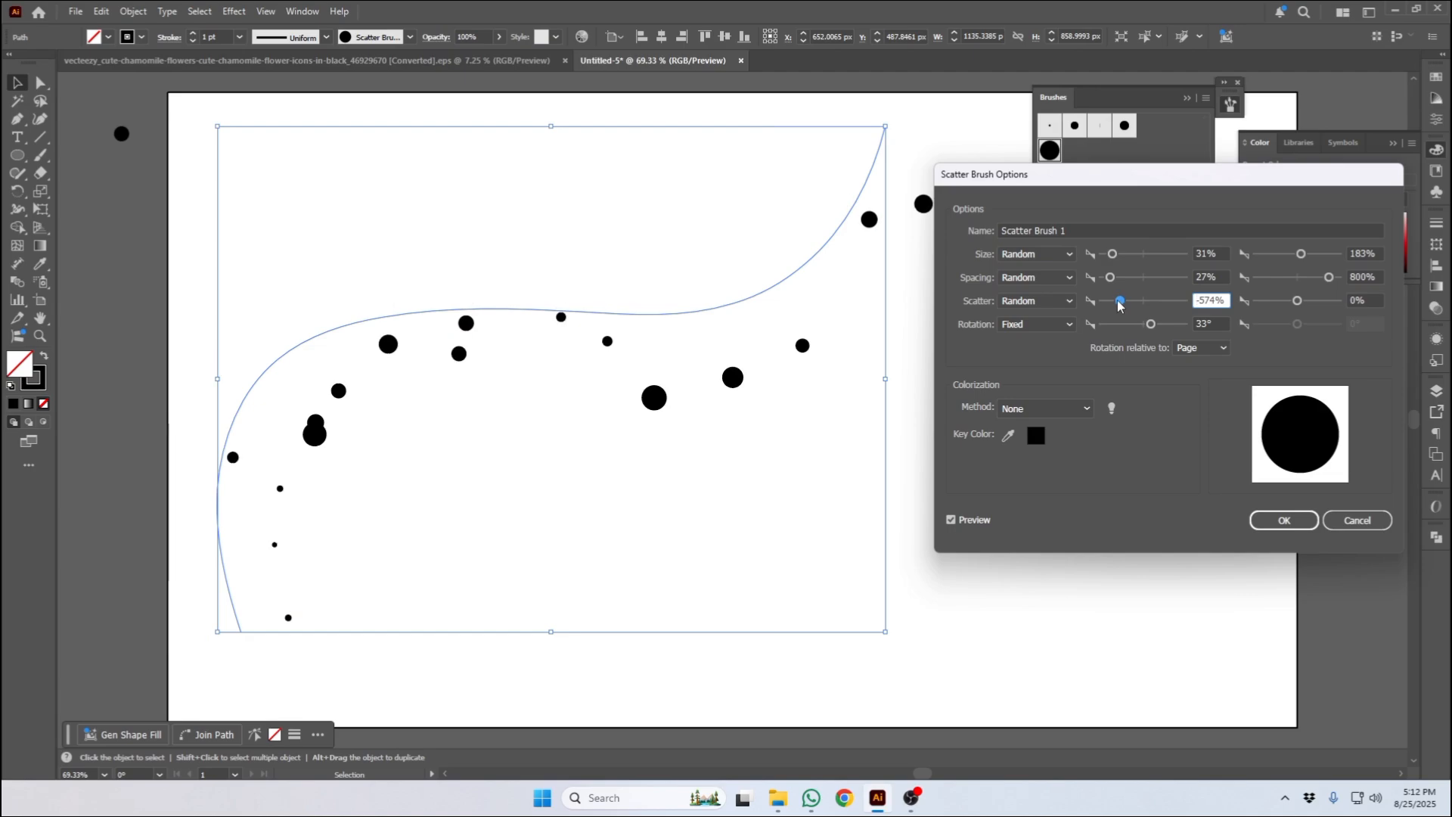
{"action": "left_click_drag", "start_coordinate": [1298, 301], "coordinate": [1329, 301]}
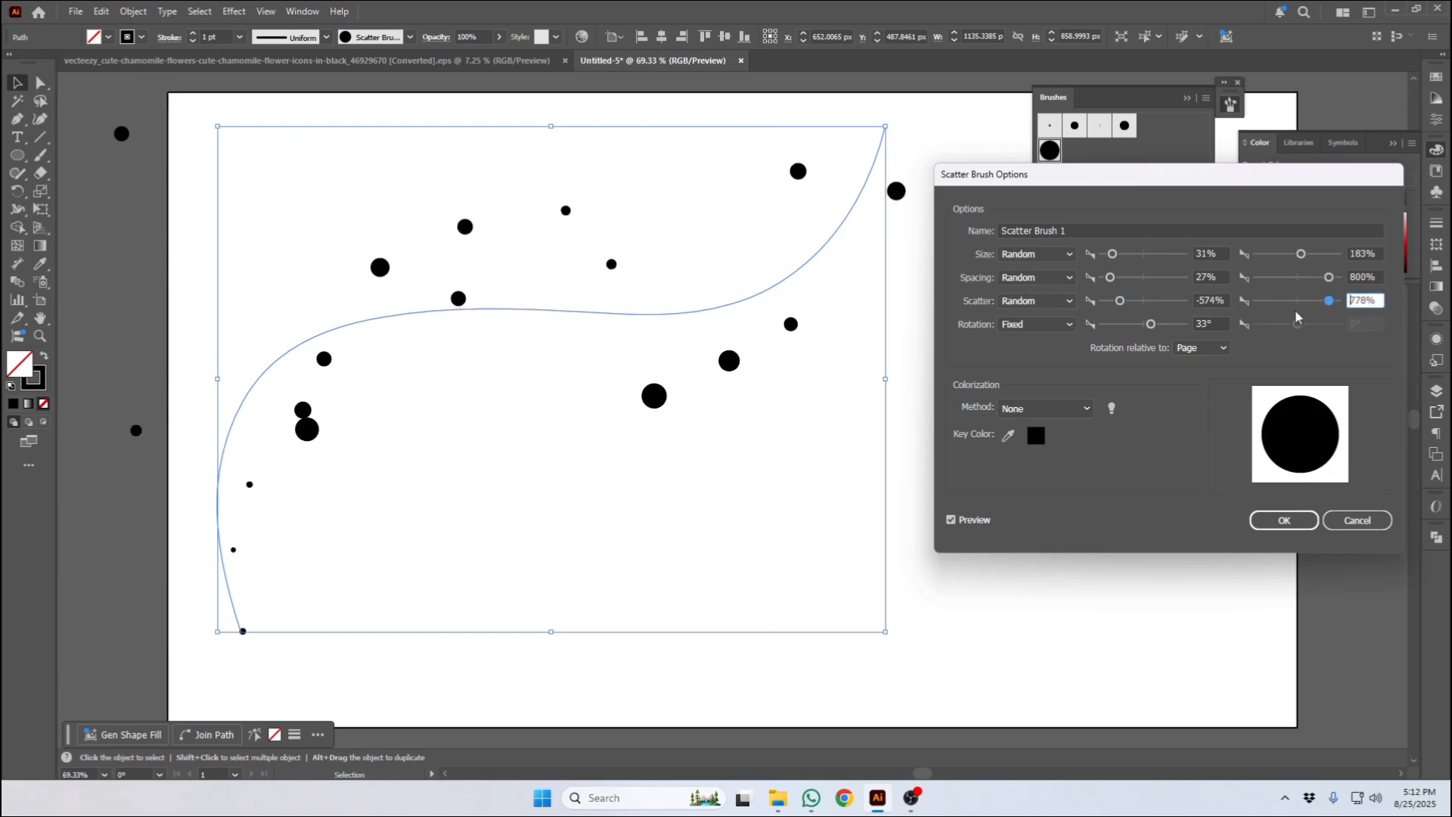
{"action": "left_click_drag", "start_coordinate": [1120, 305], "coordinate": [1111, 304]}
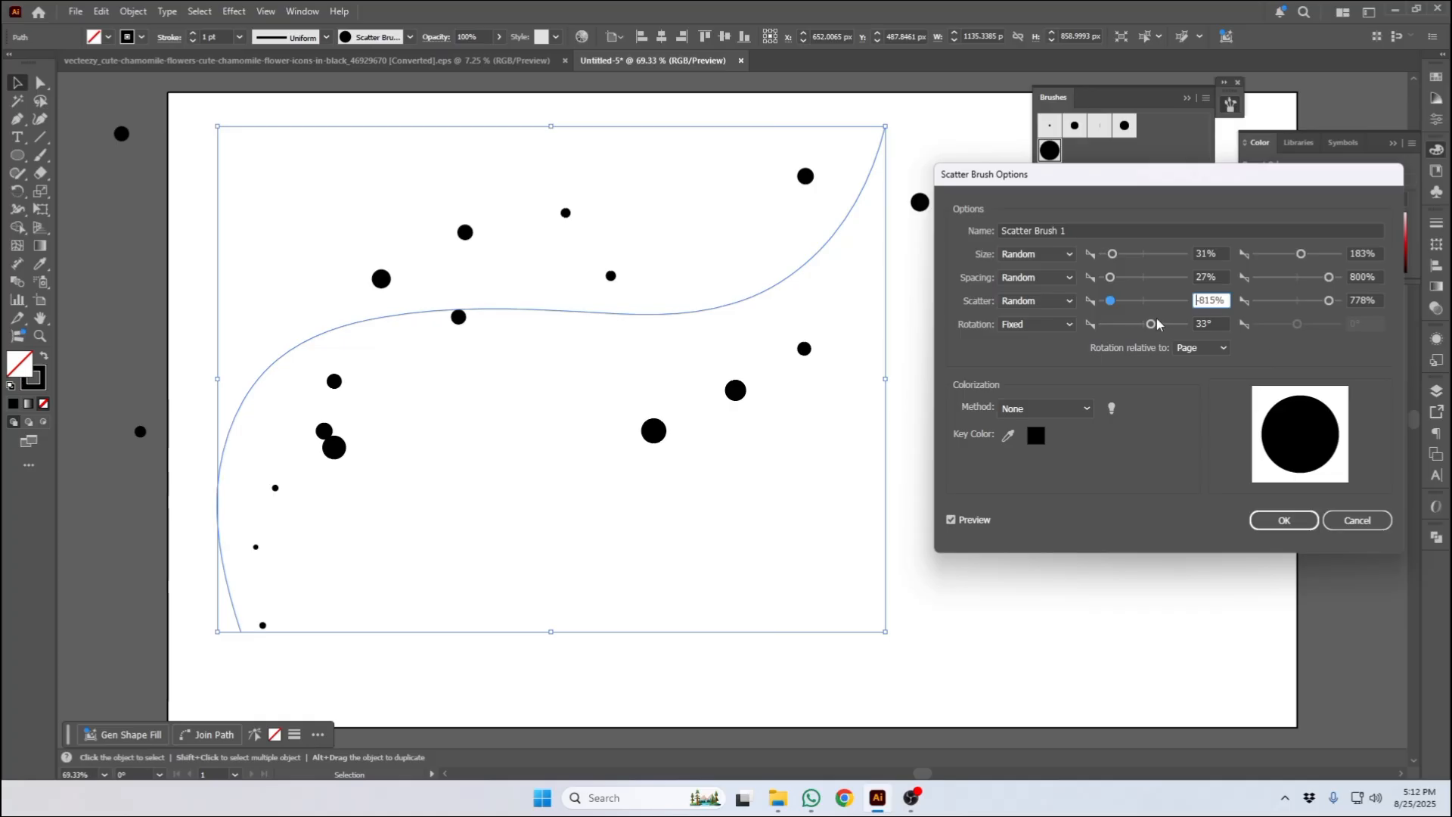
Step: Set the rotation to Random from 13° to 93°, and readjust minimum size to 67%, spacing to 364% and 320%, and scatter to 240% and -407%
{"action": "left_click", "coordinate": [1068, 332]}
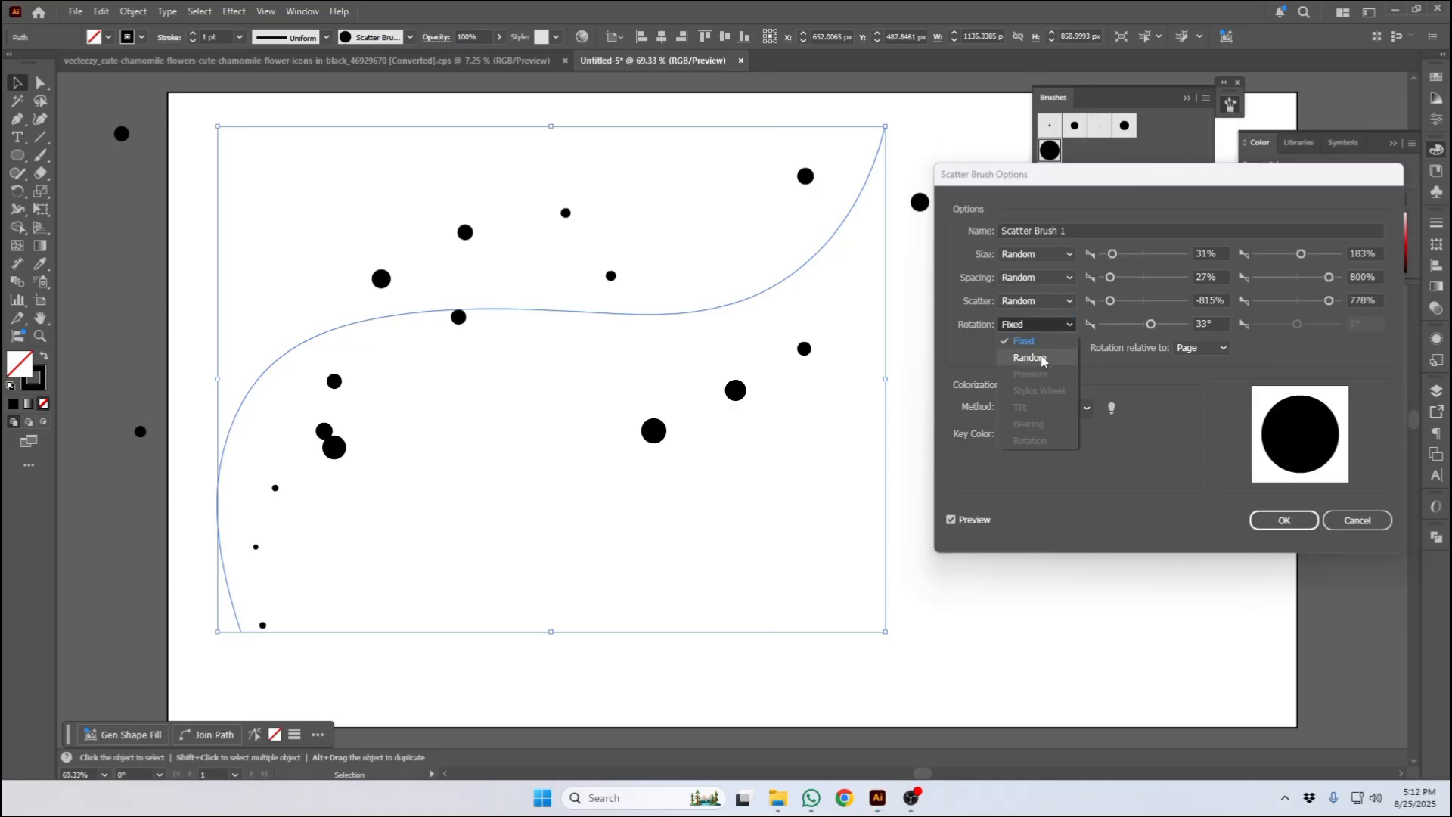
{"action": "left_click", "coordinate": [1030, 354]}
{"action": "left_click_drag", "start_coordinate": [1151, 328], "coordinate": [1110, 330]}
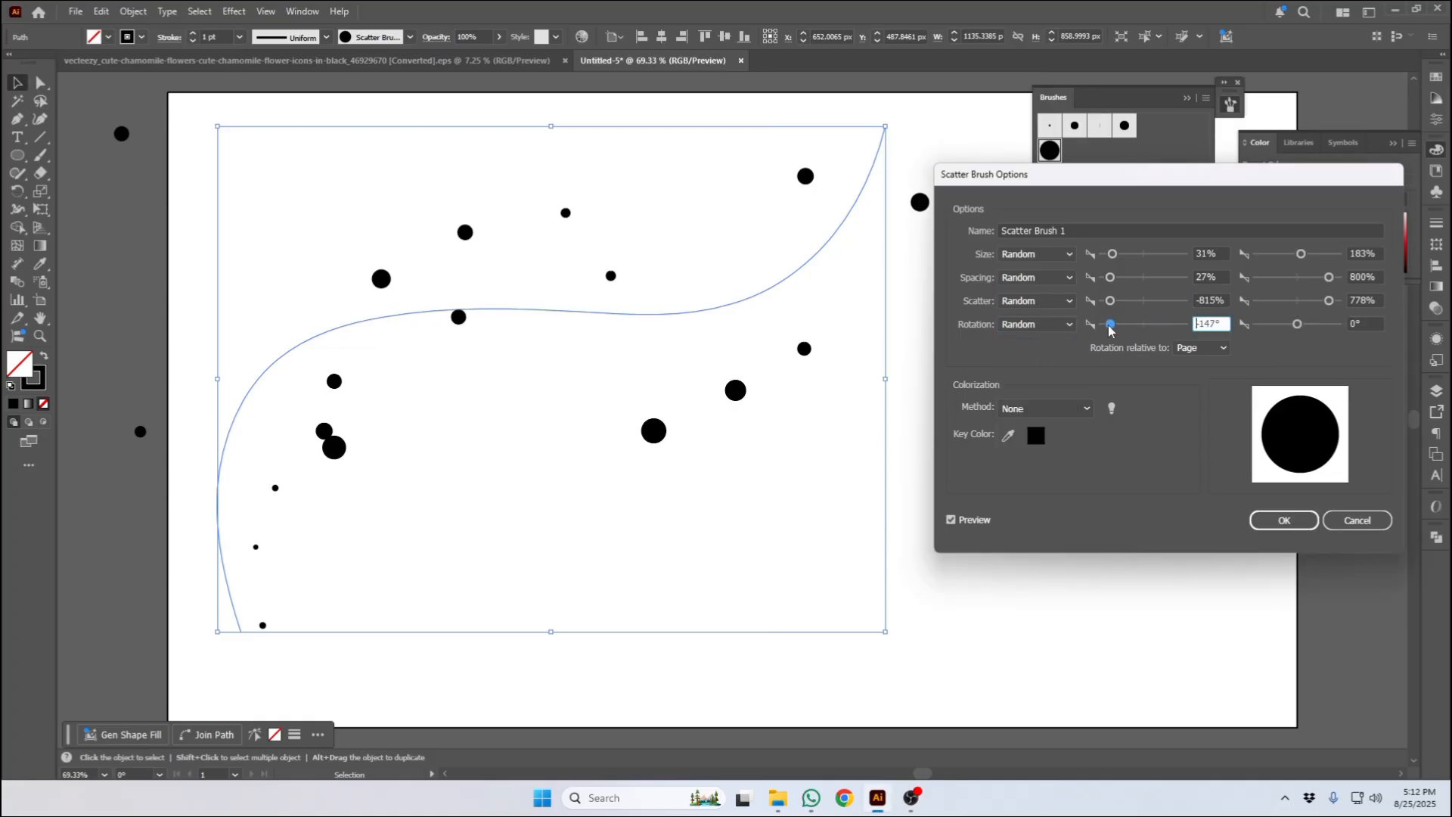
{"action": "left_click_drag", "start_coordinate": [1297, 329], "coordinate": [1309, 280]}
{"action": "left_click", "coordinate": [1329, 277]}
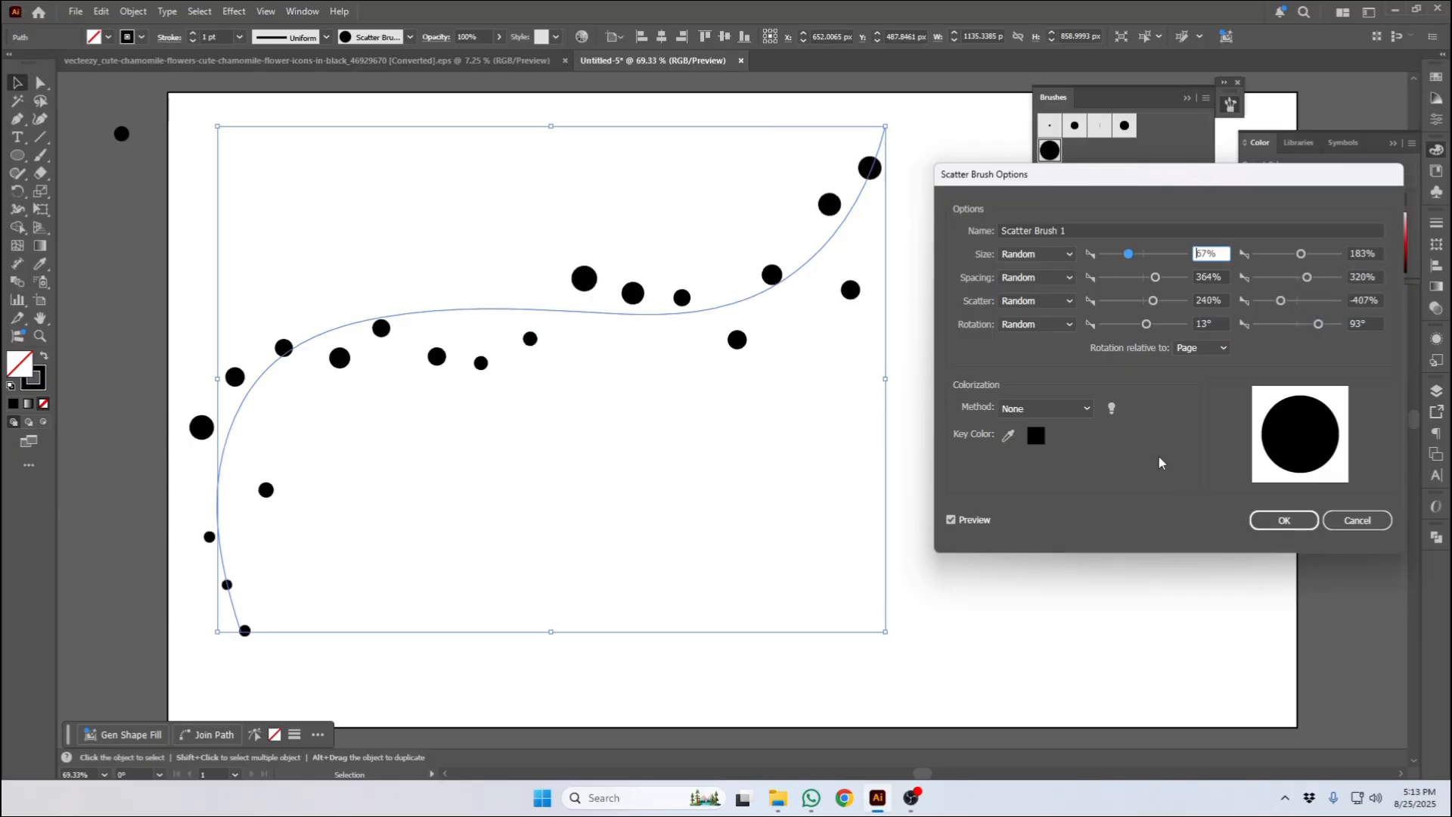
Step: Keep the colorization method at None, accept the scatter brush options and apply the changes to the existing strokes
{"action": "left_click", "coordinate": [1087, 409]}
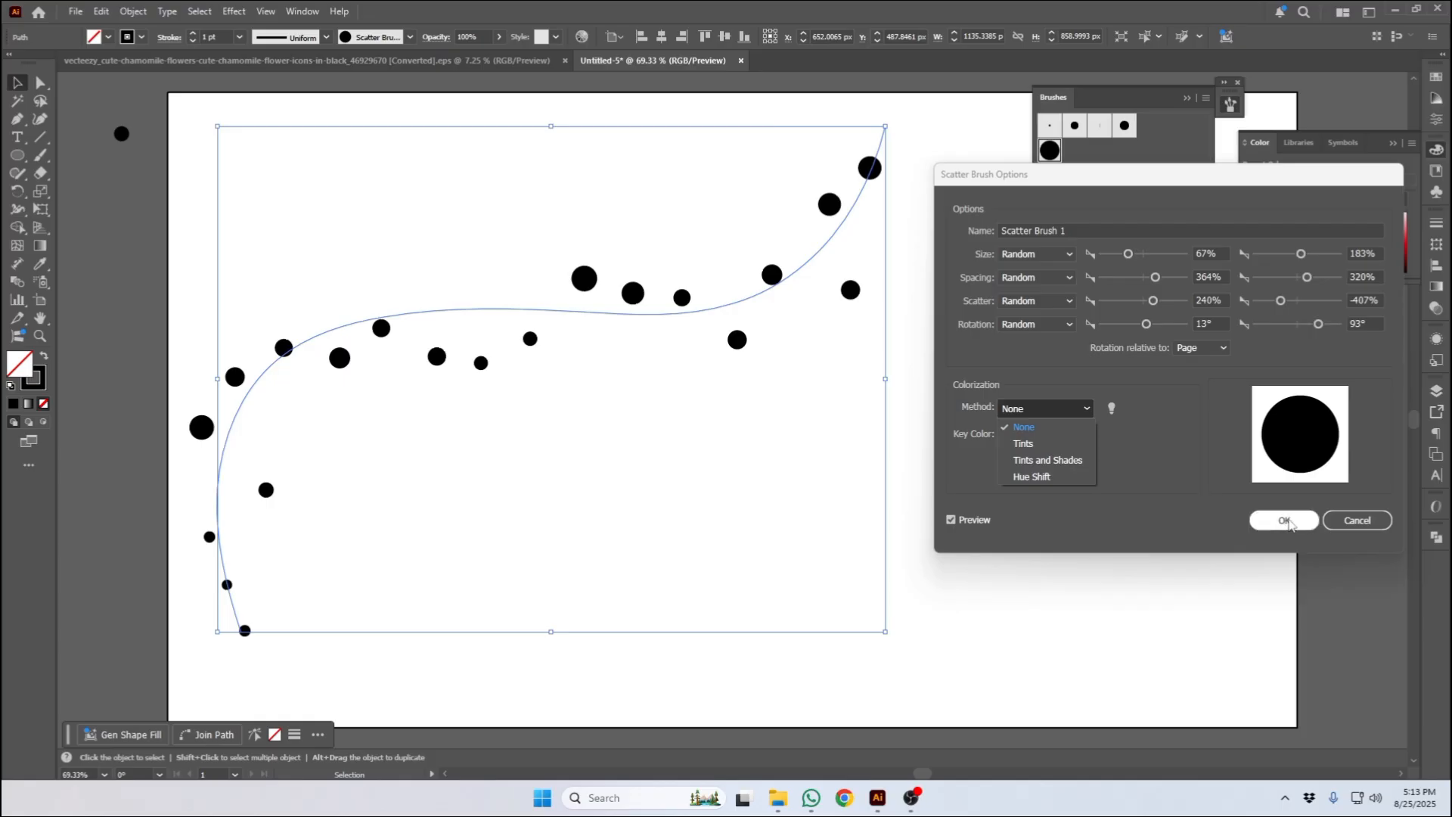
{"action": "left_click", "coordinate": [1289, 522]}
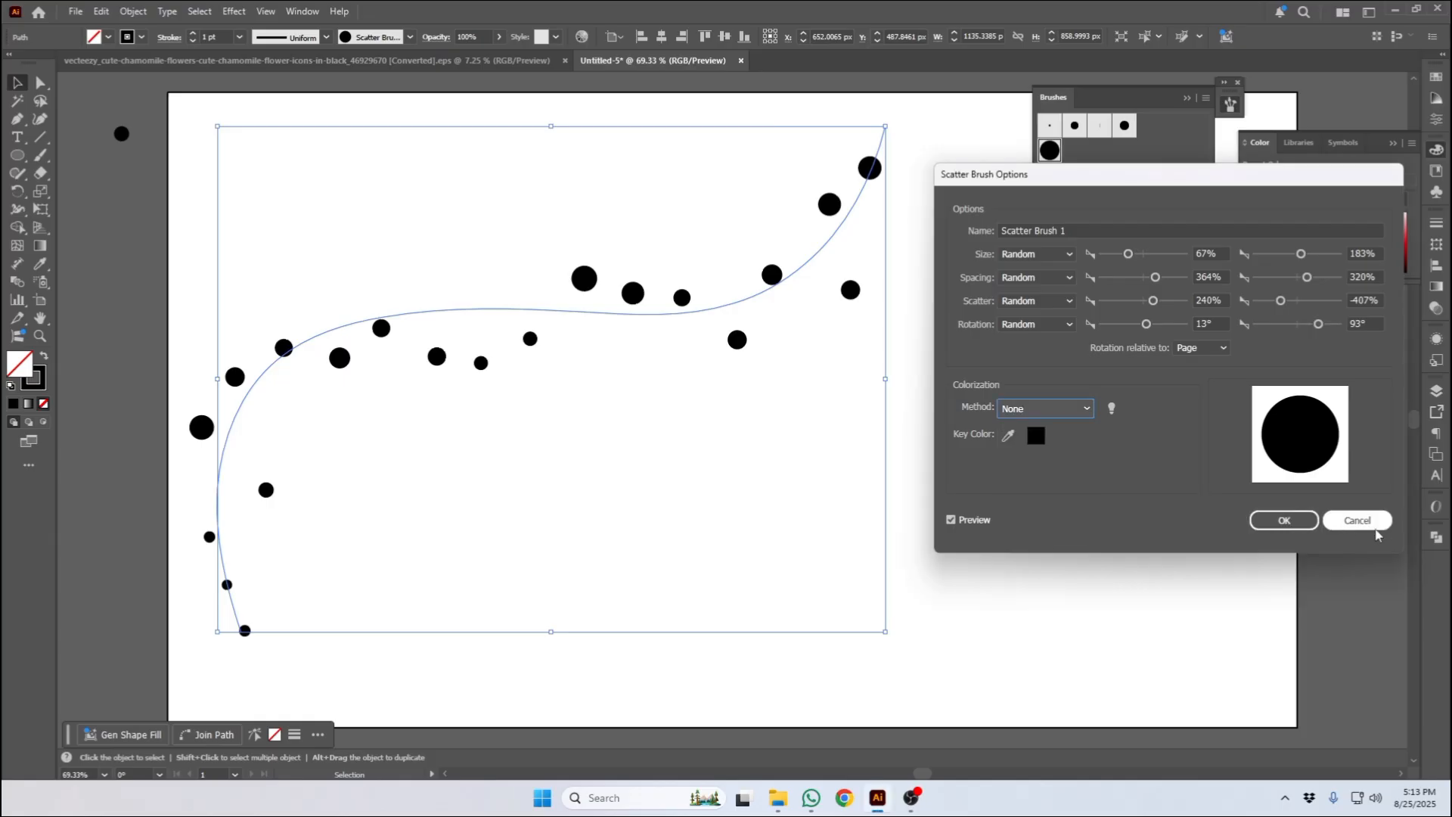
{"action": "left_click", "coordinate": [1308, 523]}
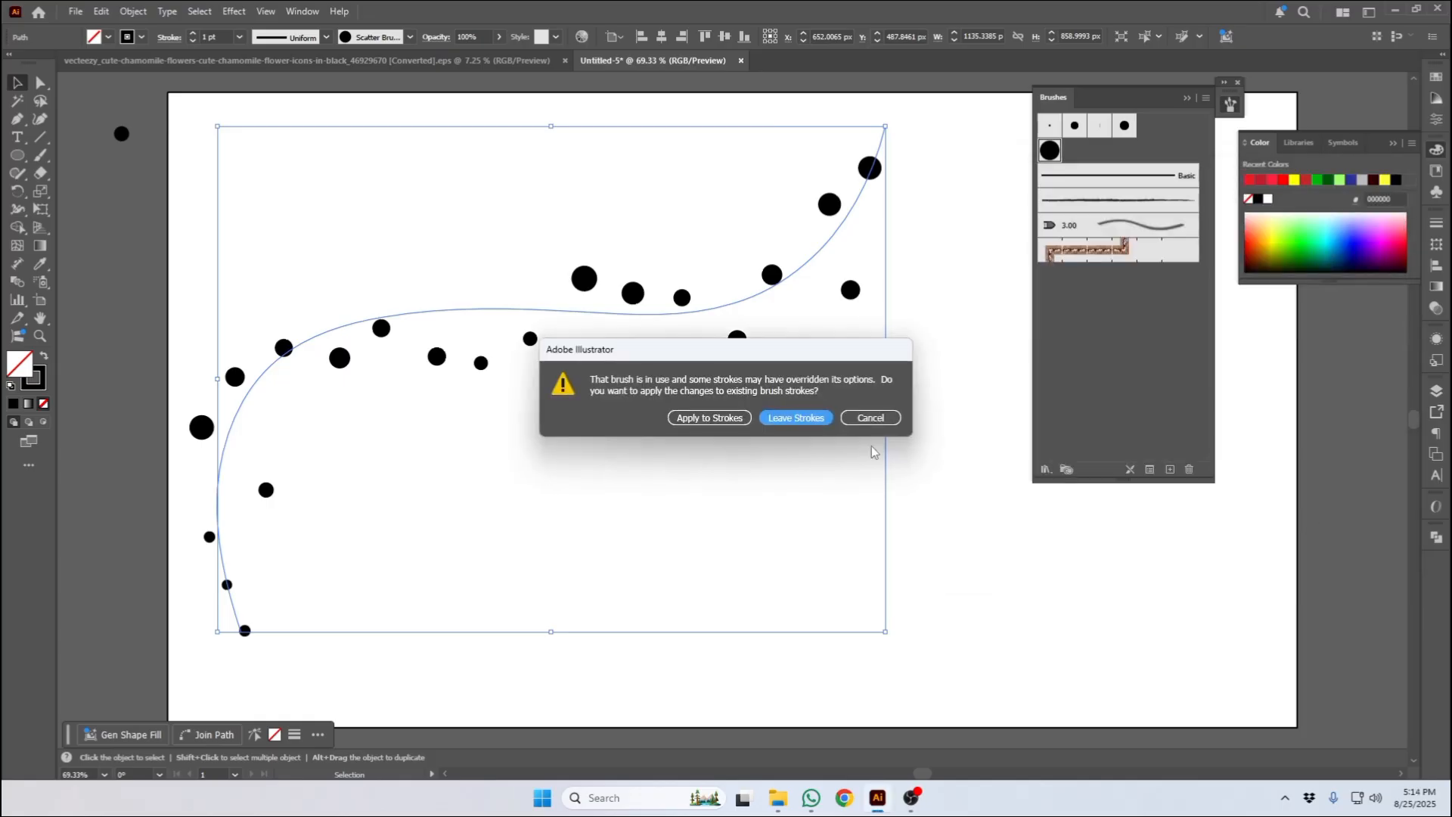
{"action": "left_click", "coordinate": [705, 417]}
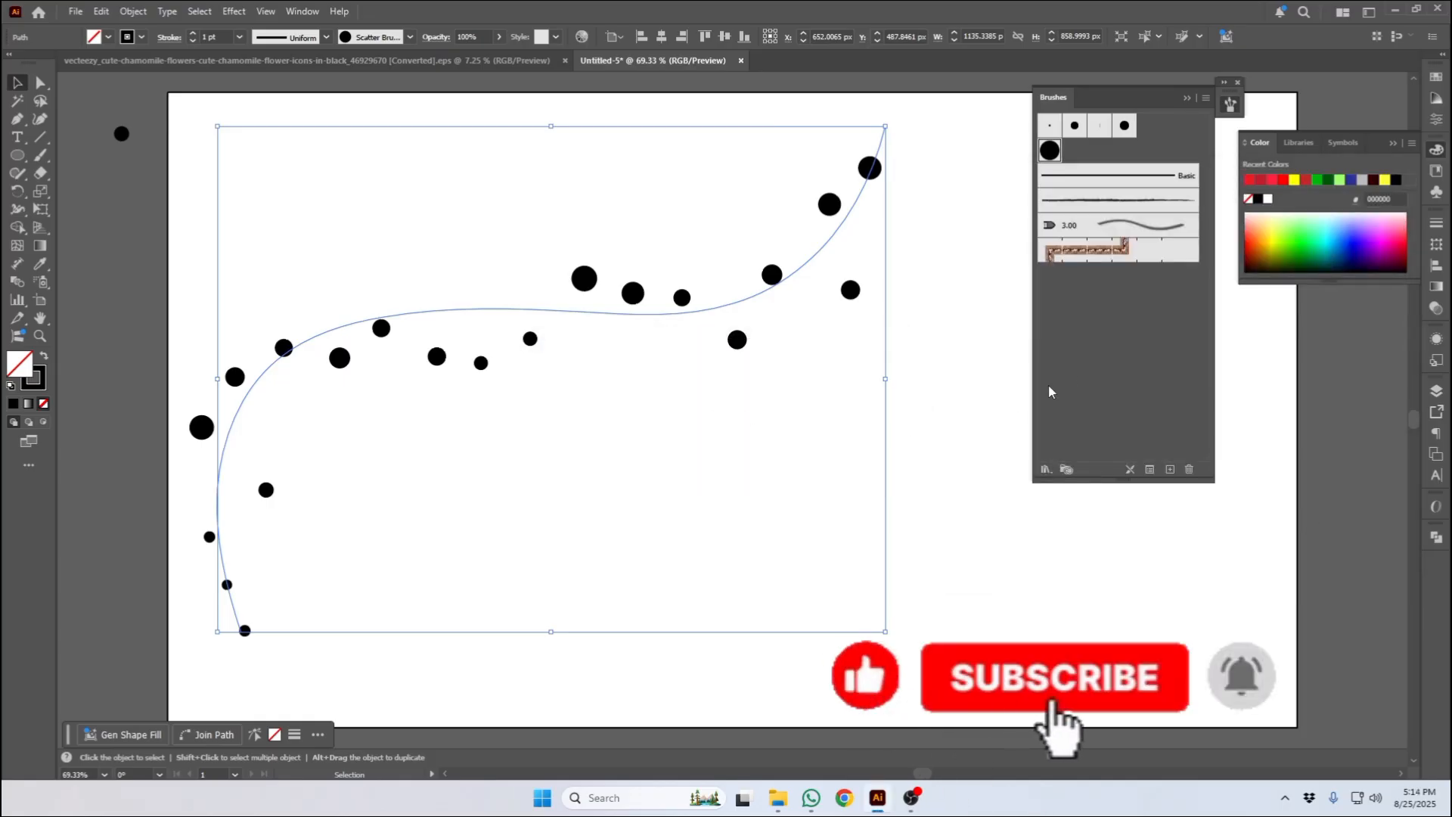